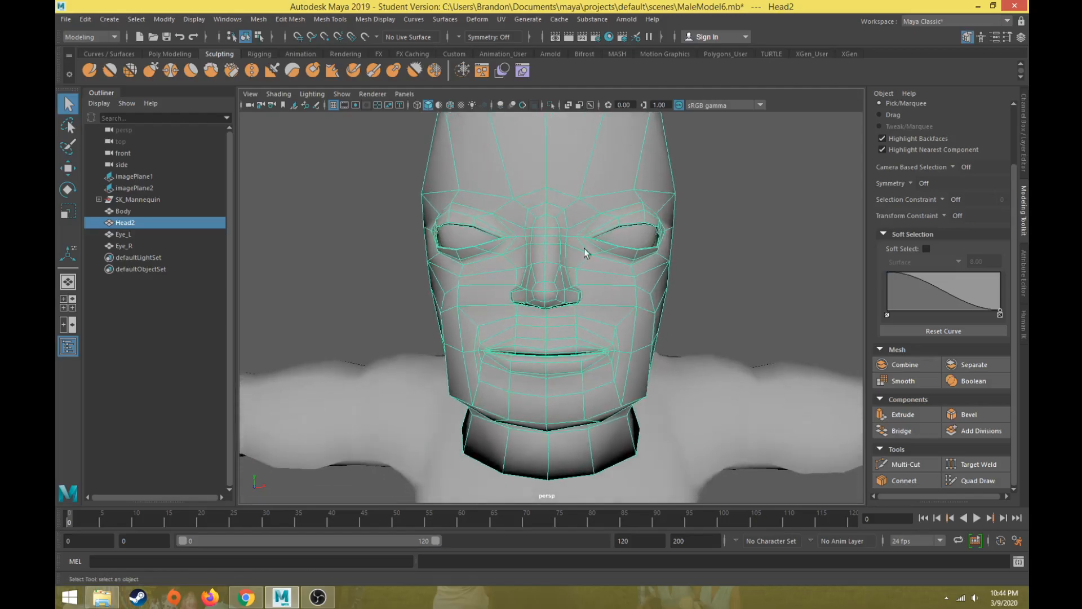
Step: Examine how both eyeballs sit in the Head2 eye sockets, viewing them from several angles
click(624, 236)
click(449, 236)
alt+drag(449, 236, 434, 261)
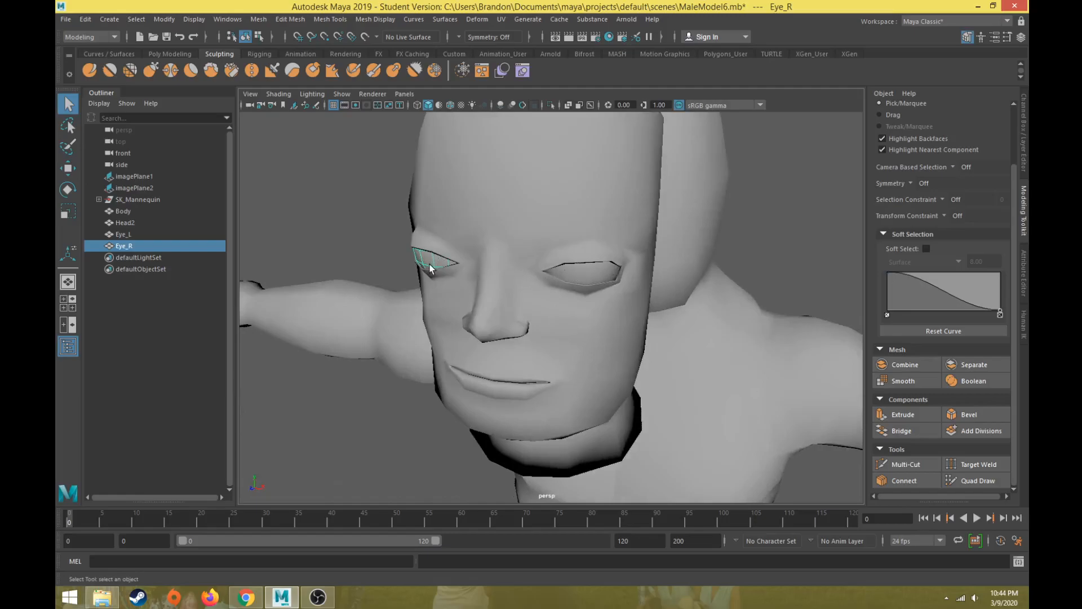
key(4)
key(5)
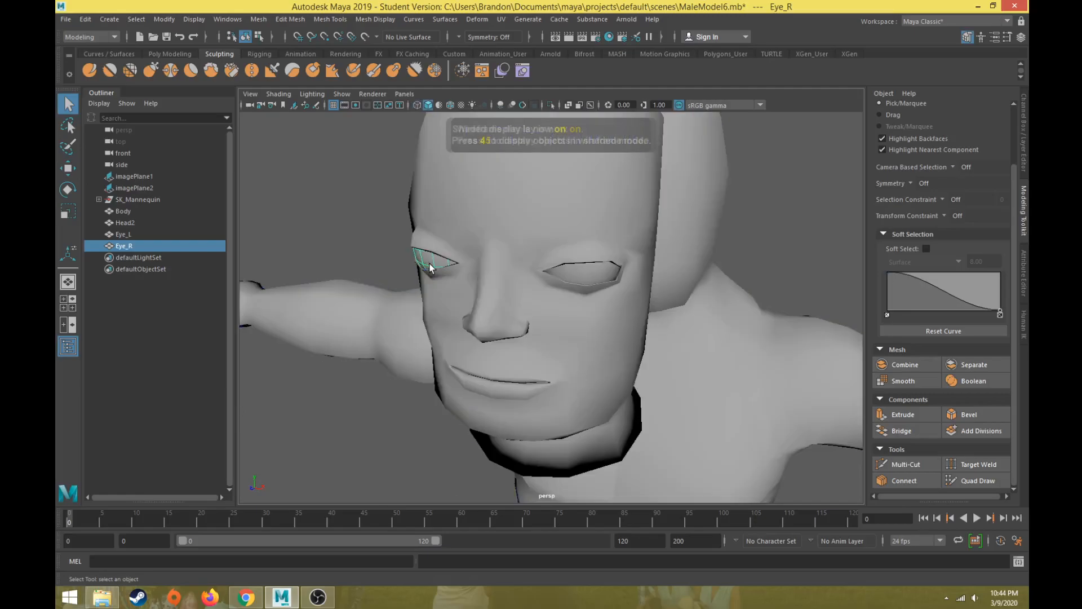
alt+drag(434, 264, 591, 255)
mouse_move(446, 262)
alt+mouse_down()
mouse_move(428, 265)
mouse_move(443, 268)
alt+mouse_up()
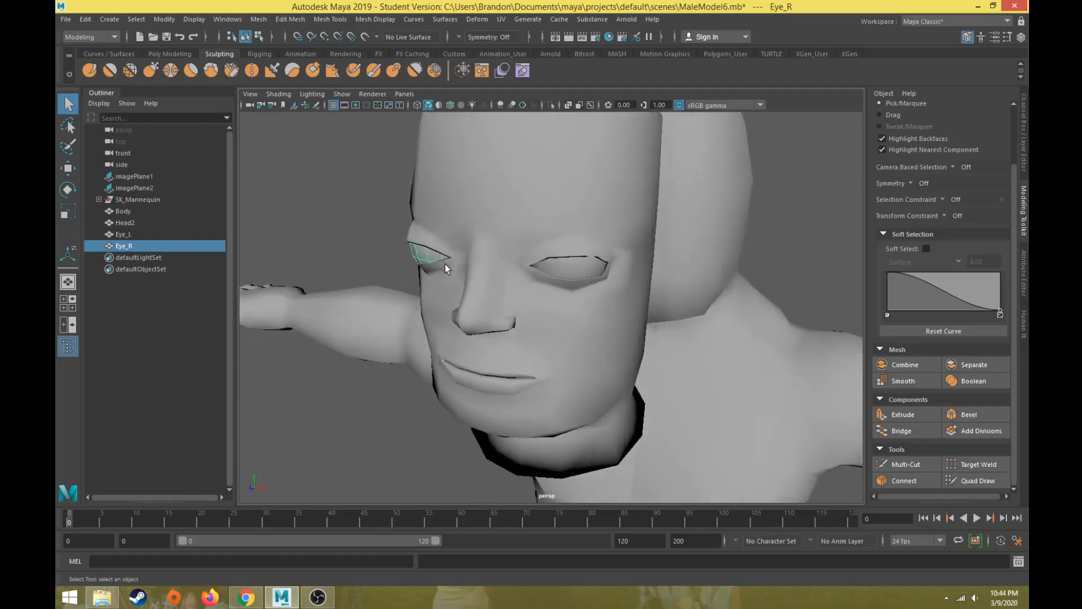
alt+drag(518, 291, 499, 259)
Step: Select Head2 and examine its edge flow along the side of the face and beneath the jaw
click(577, 269)
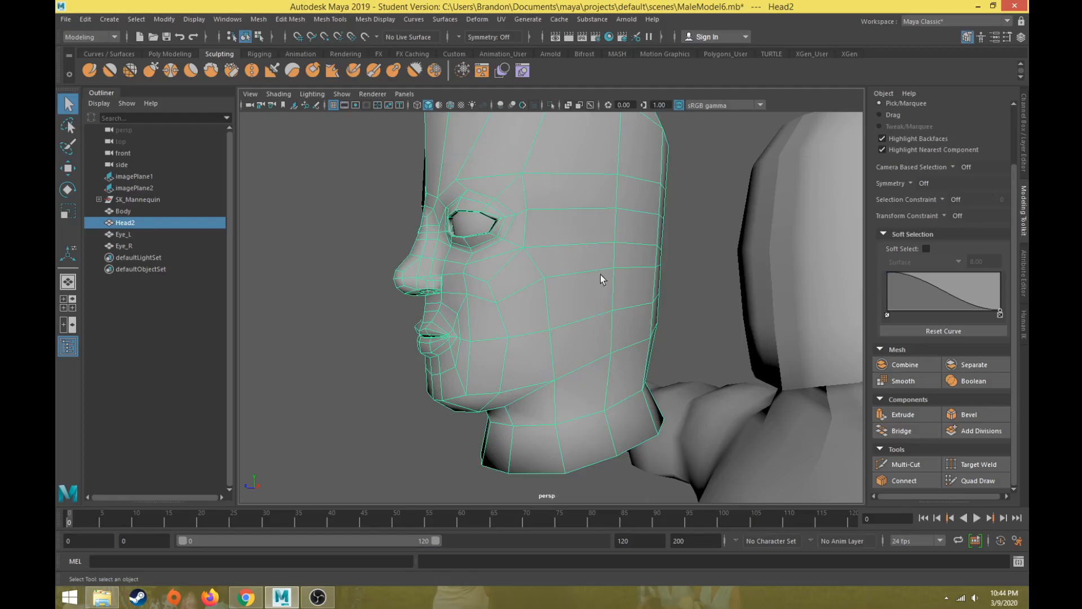
alt+drag(601, 292, 564, 289)
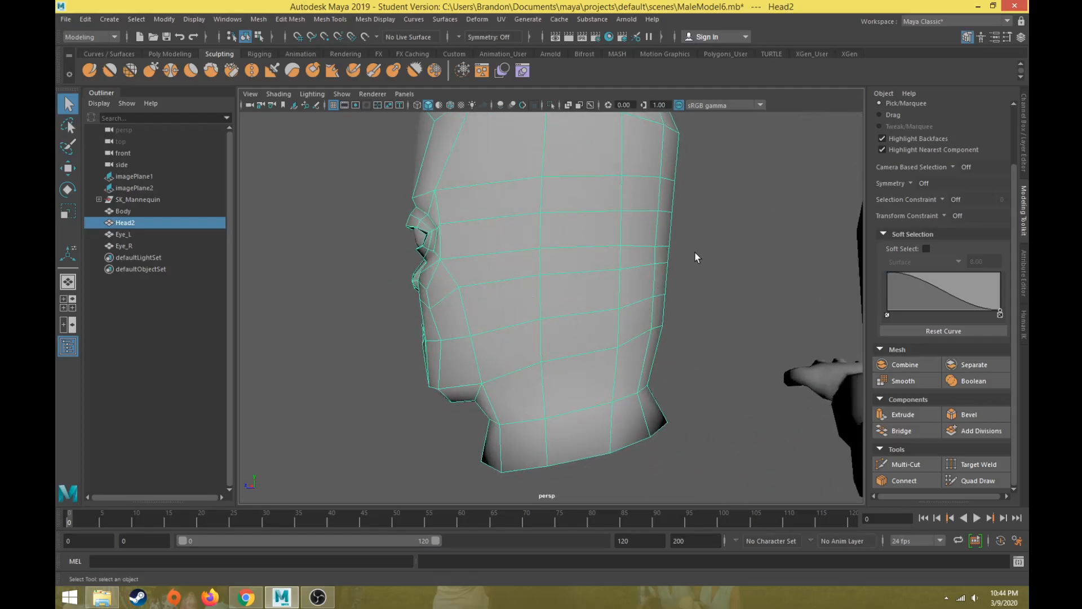
alt+drag(614, 315, 654, 298)
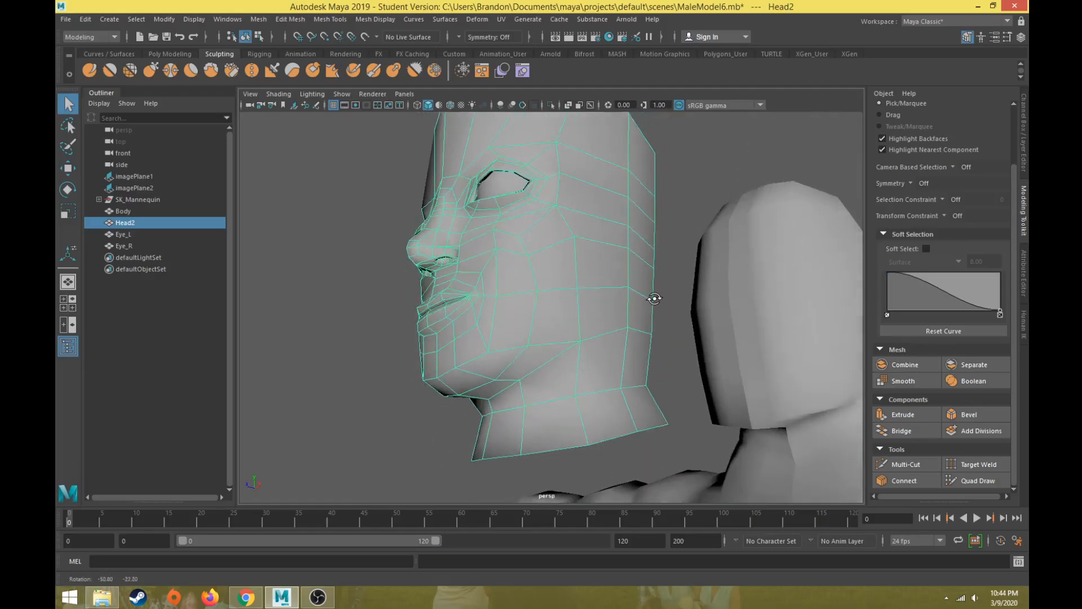
alt+drag(517, 205, 532, 234)
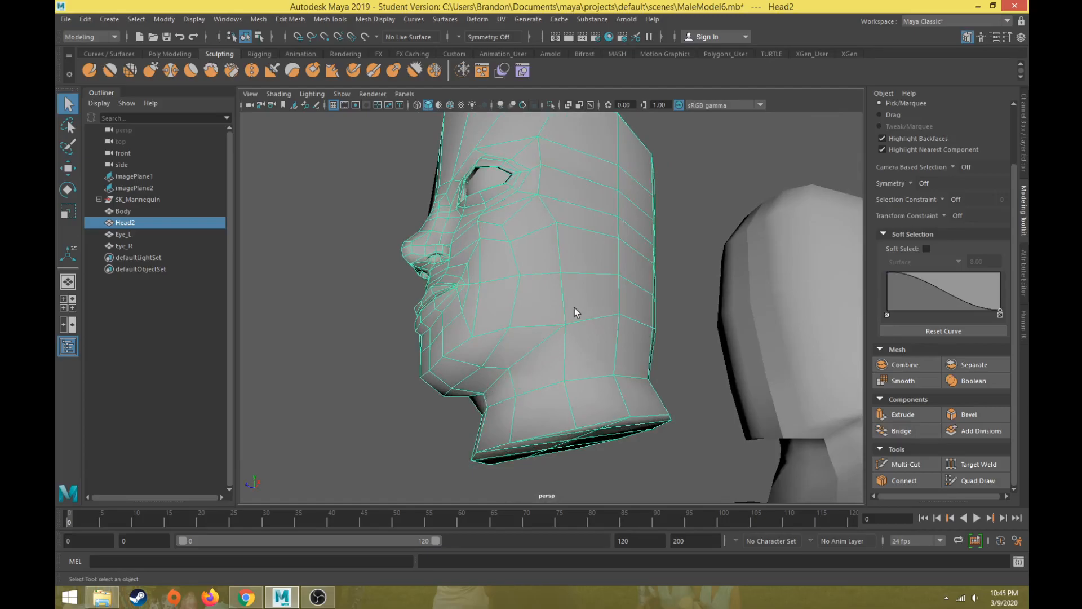
alt+drag(550, 150, 566, 171)
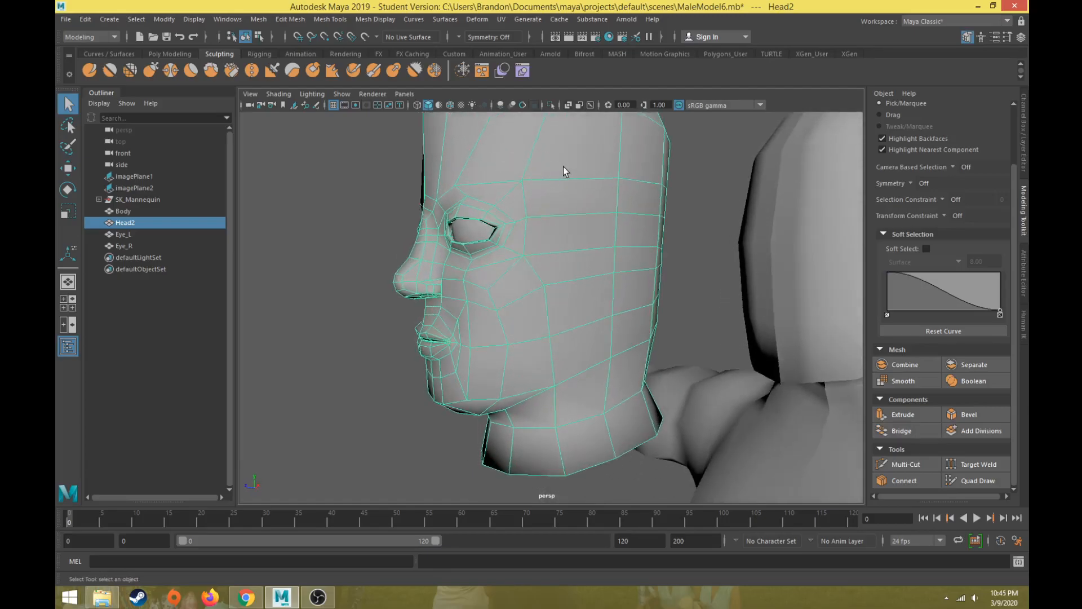
alt+drag(513, 214, 485, 191)
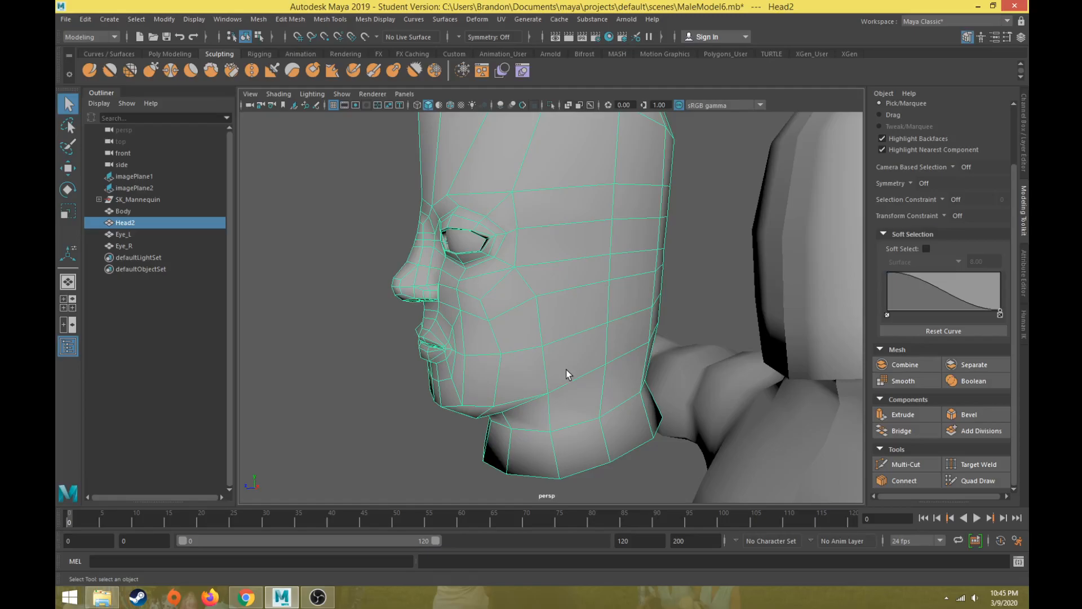
alt+drag(562, 390, 583, 343)
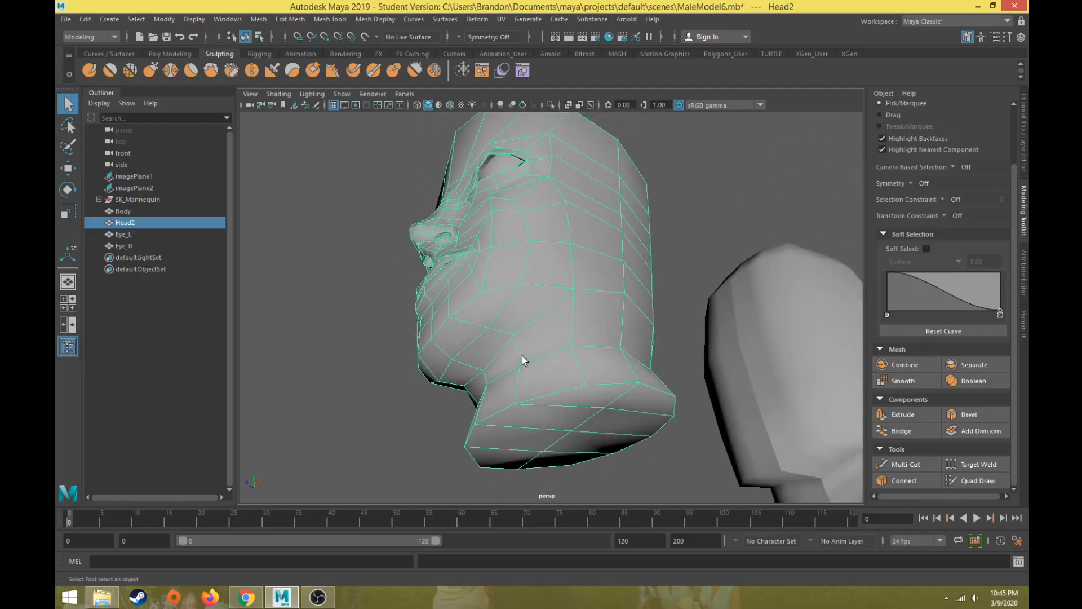
alt+drag(462, 374, 451, 397)
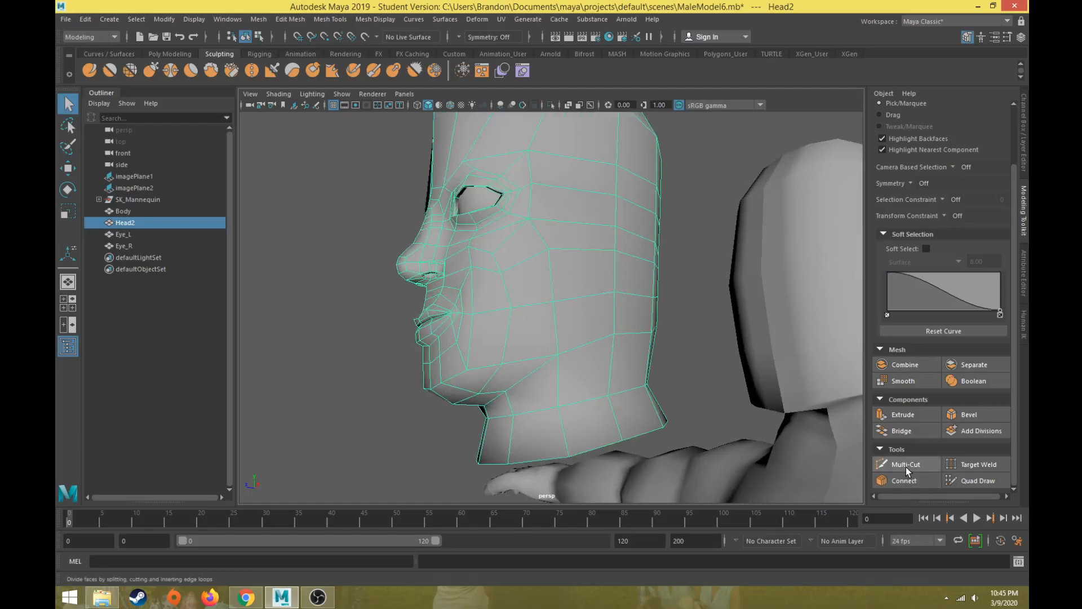
click(329, 19)
click(337, 105)
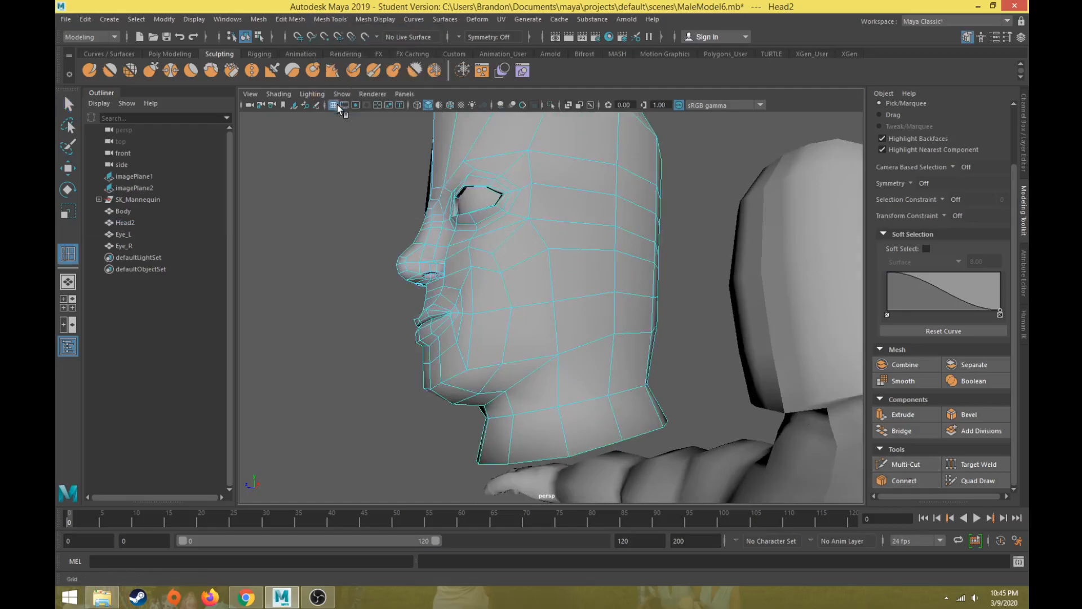
click(568, 189)
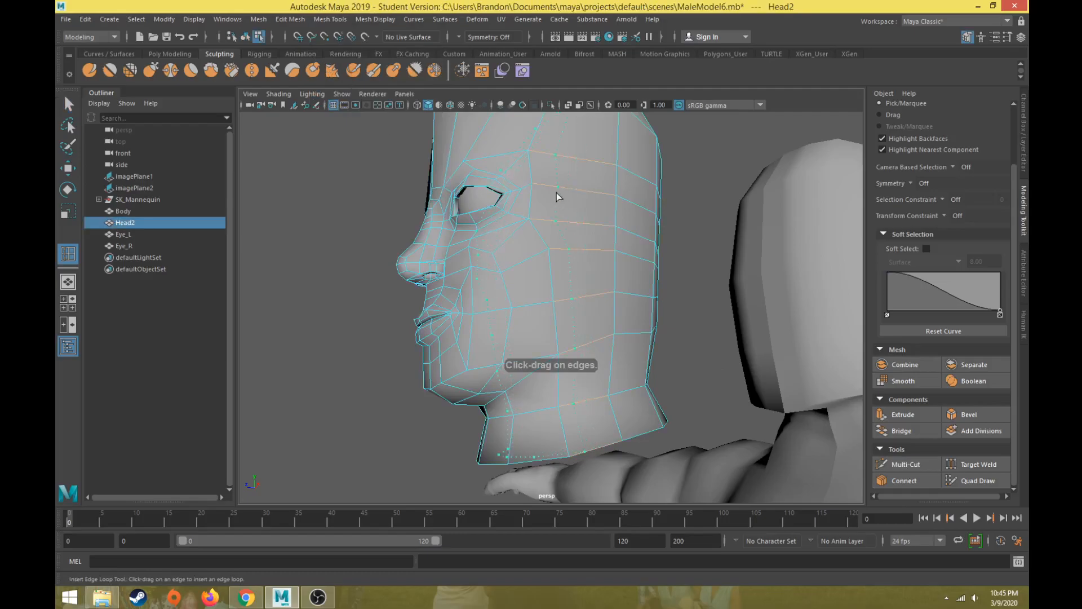
drag(581, 193, 592, 342)
key(ctrl+z)
key(w)
click(289, 258)
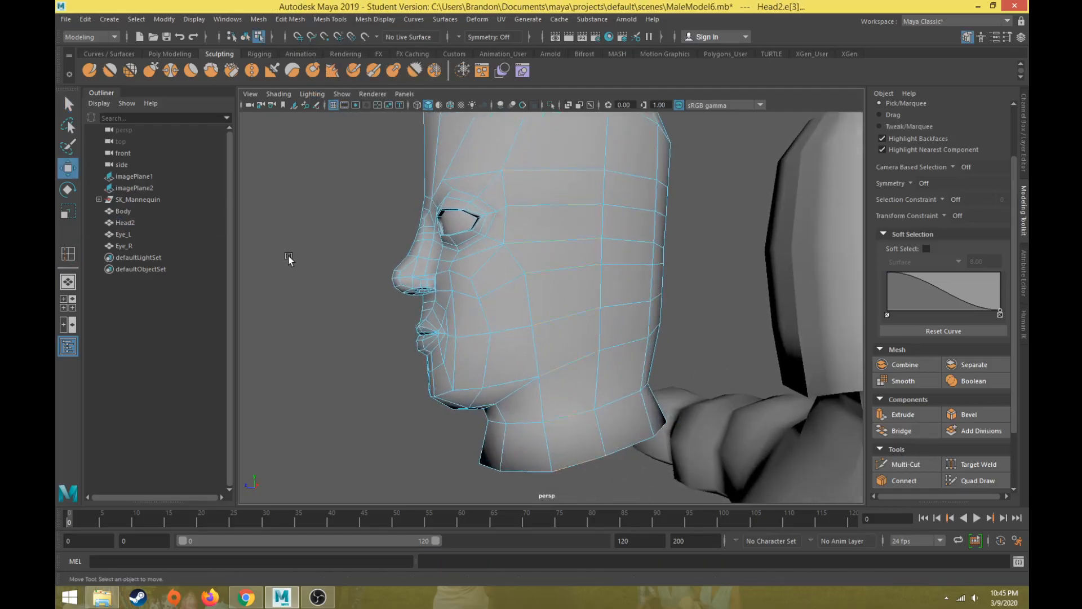
Step: Run a Multi-Cut line from beneath the jaw up the side of the cheek to the temple on Head2
click(907, 465)
alt+drag(429, 358, 488, 343)
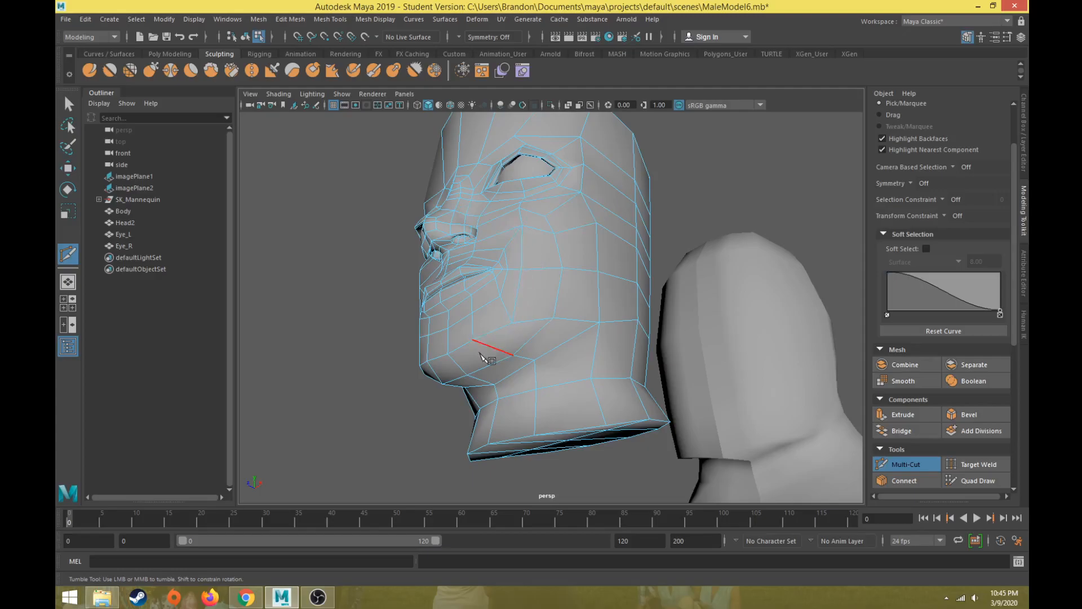
click(497, 394)
click(594, 353)
alt+drag(608, 347, 549, 359)
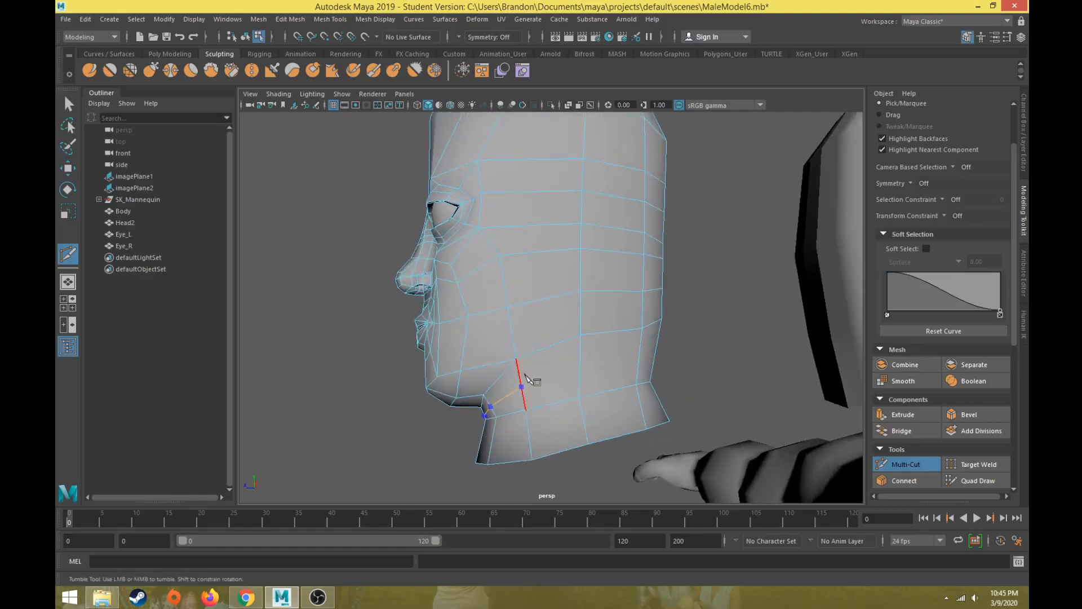
click(550, 348)
click(541, 299)
click(536, 252)
click(528, 226)
click(524, 192)
click(527, 159)
Step: Continue the cut from the temple across the forehead to its front centre line and apply it
alt+middle_drag(527, 160, 552, 281)
alt+drag(552, 286, 546, 298)
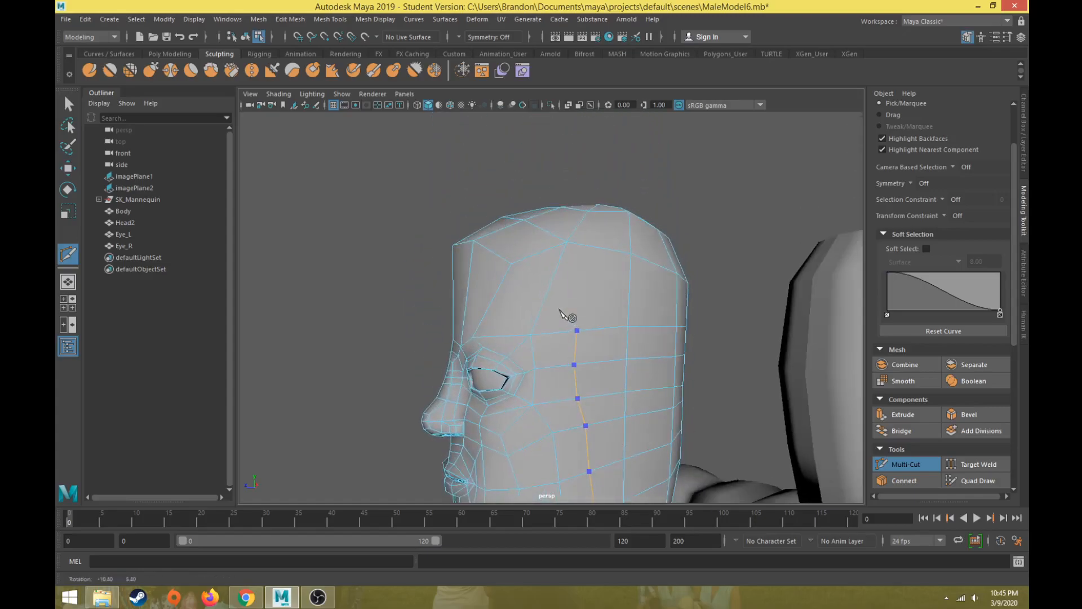
click(547, 293)
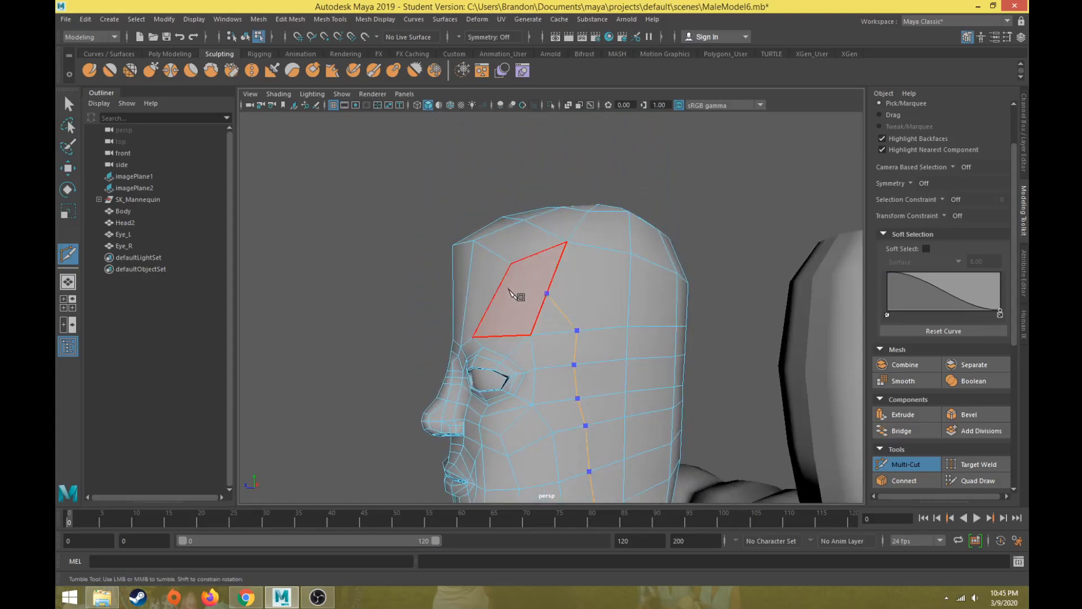
click(493, 297)
mouse_move(485, 302)
alt+mouse_down()
mouse_move(515, 340)
mouse_move(571, 347)
mouse_move(505, 318)
mouse_move(583, 294)
mouse_move(555, 308)
mouse_move(498, 291)
mouse_move(528, 283)
mouse_move(492, 295)
alt+mouse_up()
click(481, 290)
key(Return)
scroll(521, 299, up, 4)
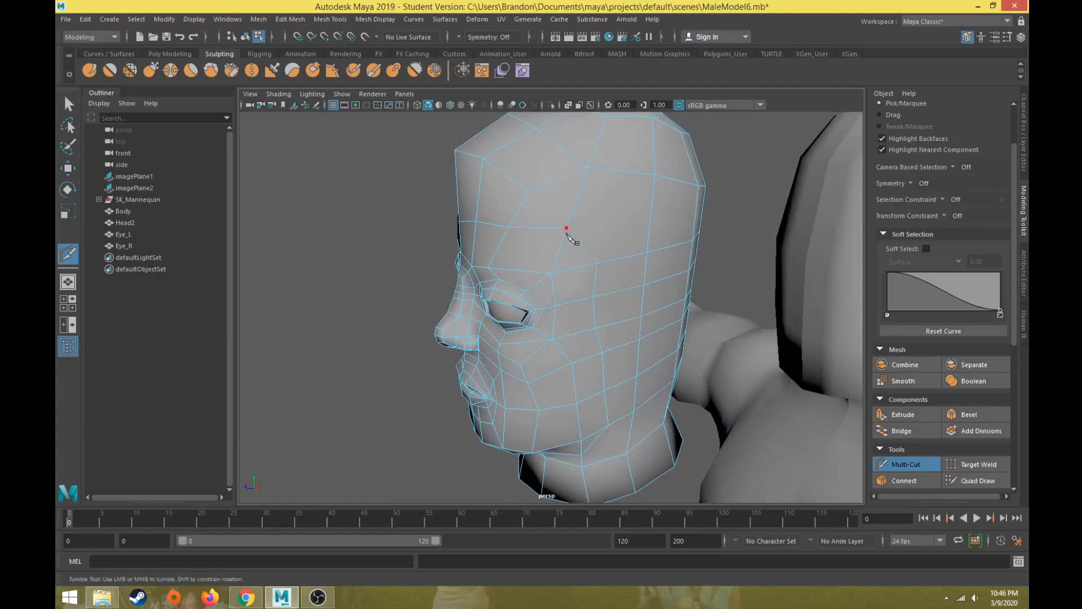
Step: Use Target Weld to merge the cut's outer forehead vertex into the neighbouring vertex at the temple
alt+drag(463, 236, 550, 243)
key(w)
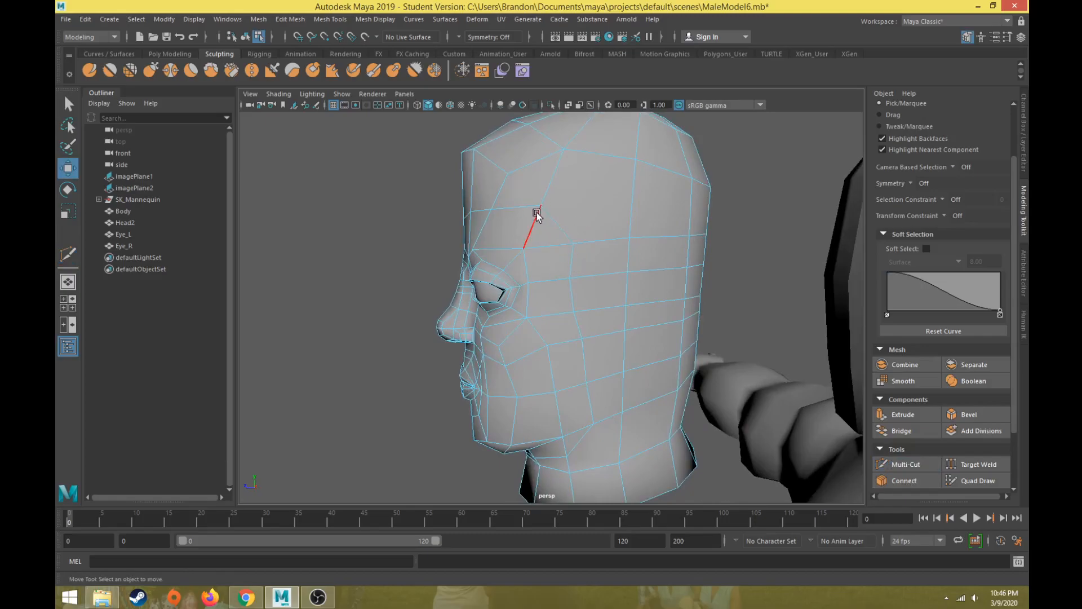
click(989, 467)
right_drag(560, 234, 527, 226)
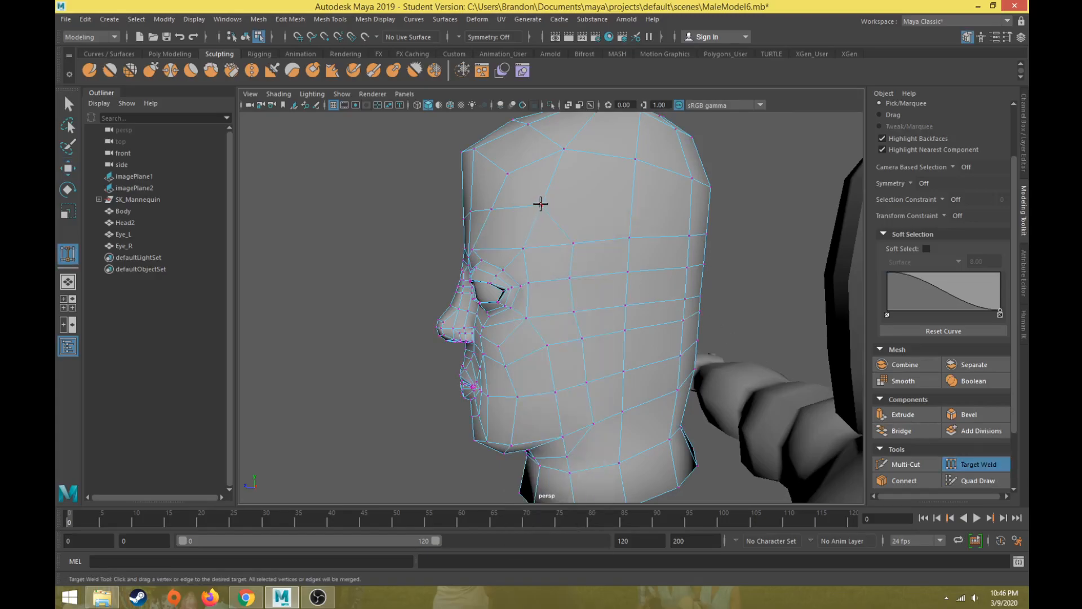
drag(542, 206, 543, 207)
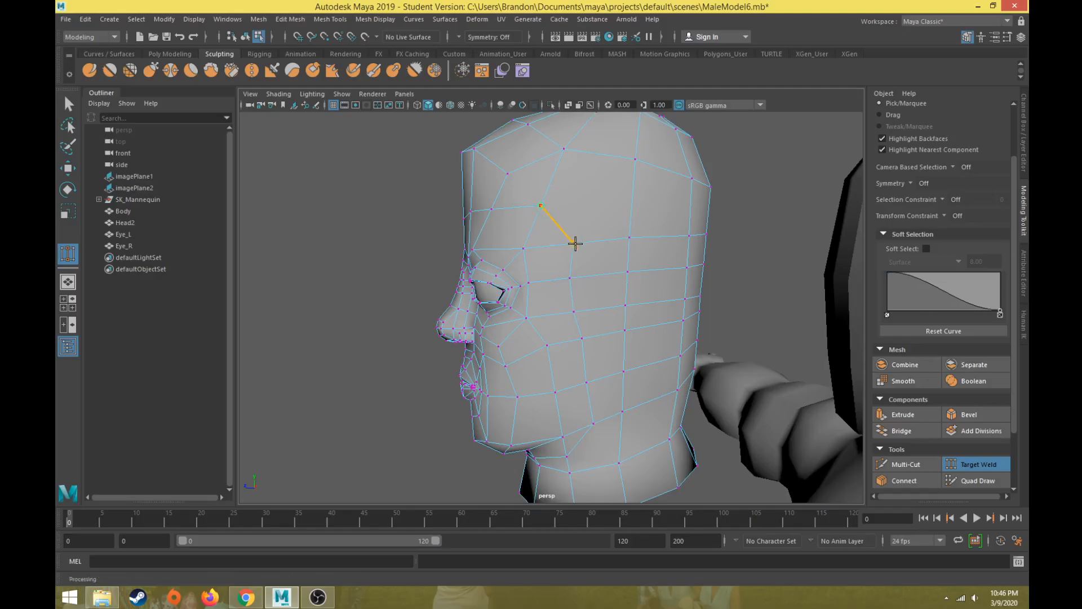
mouse_move(527, 267)
alt+mouse_down()
mouse_move(550, 290)
mouse_move(485, 297)
mouse_move(518, 262)
mouse_move(545, 274)
alt+mouse_up()
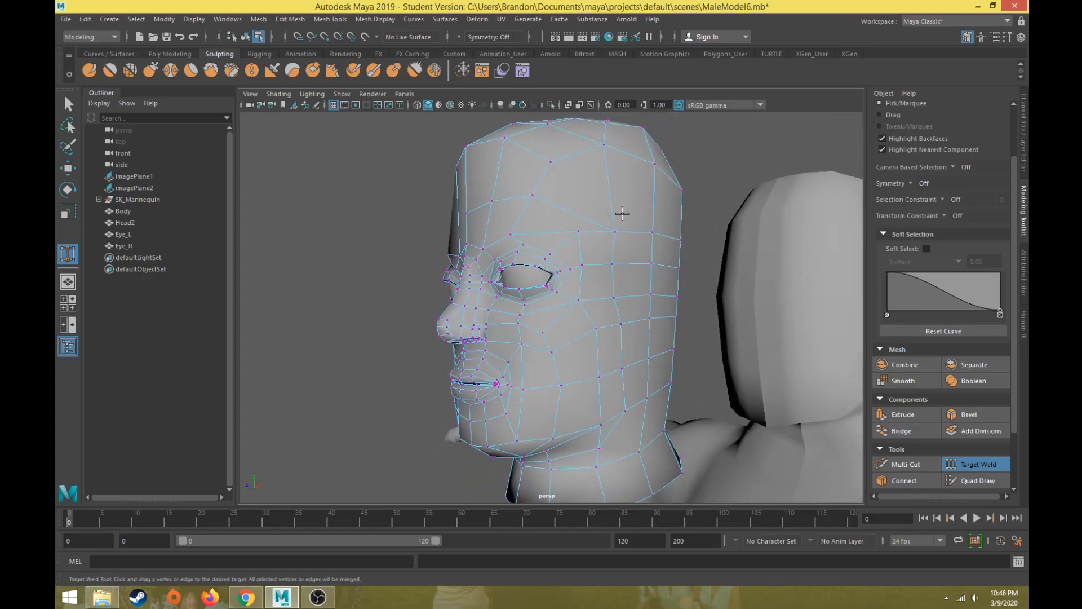
Step: Move the new cut's vertex beneath the jaw corner up and back along the jawline
alt+drag(596, 189, 568, 323)
alt+drag(502, 151, 534, 299)
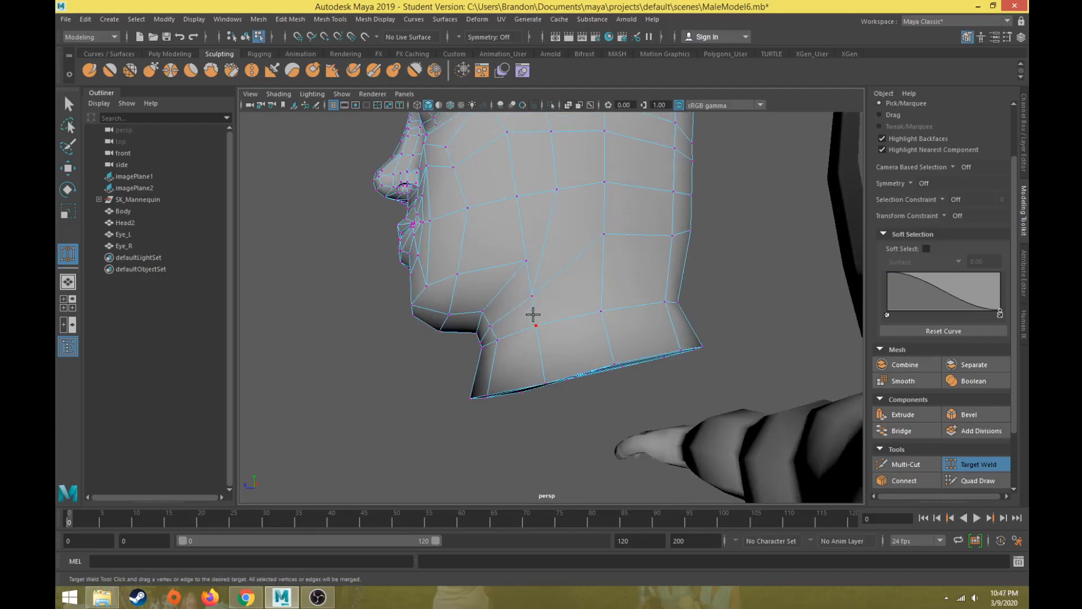
key(w)
click(533, 293)
middle_drag(490, 258, 513, 226)
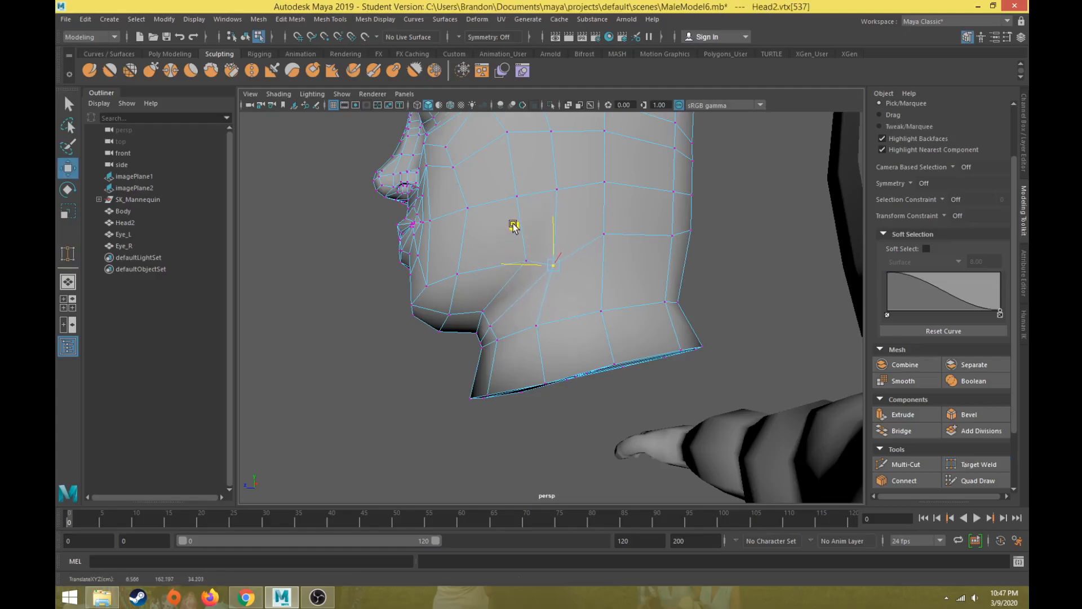
Step: Select the face loop running from under the jaw past the temple and examine its flow around the face
alt+drag(515, 223, 492, 367)
middle_drag(493, 367, 496, 370)
alt+drag(495, 370, 508, 307)
right_drag(500, 306, 499, 315)
click(491, 313)
shift+double_click(553, 263)
scroll(546, 268, down, 5)
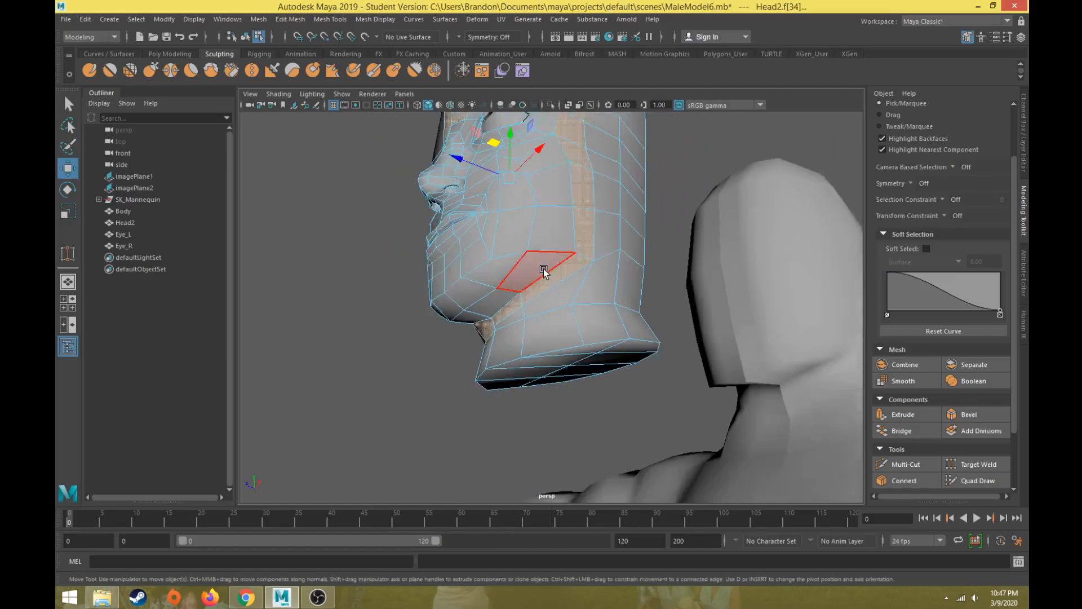
mouse_move(517, 269)
alt+mouse_down()
mouse_move(505, 298)
mouse_move(523, 314)
mouse_move(603, 306)
mouse_move(522, 258)
alt+mouse_up()
alt+drag(450, 193, 475, 211)
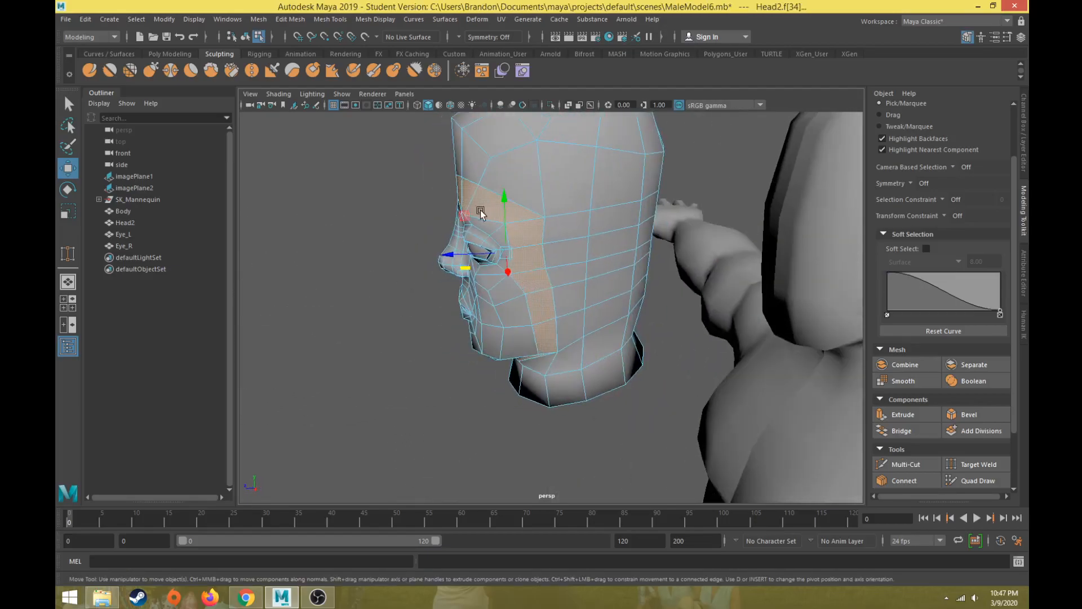
Step: Raise the temple vertex where the new loop turns toward the forehead
right_drag(506, 200, 479, 197)
click(545, 218)
alt+drag(544, 219, 491, 202)
alt+drag(485, 135, 524, 236)
Step: Insert an edge loop just below the raised temple vertex
click(330, 19)
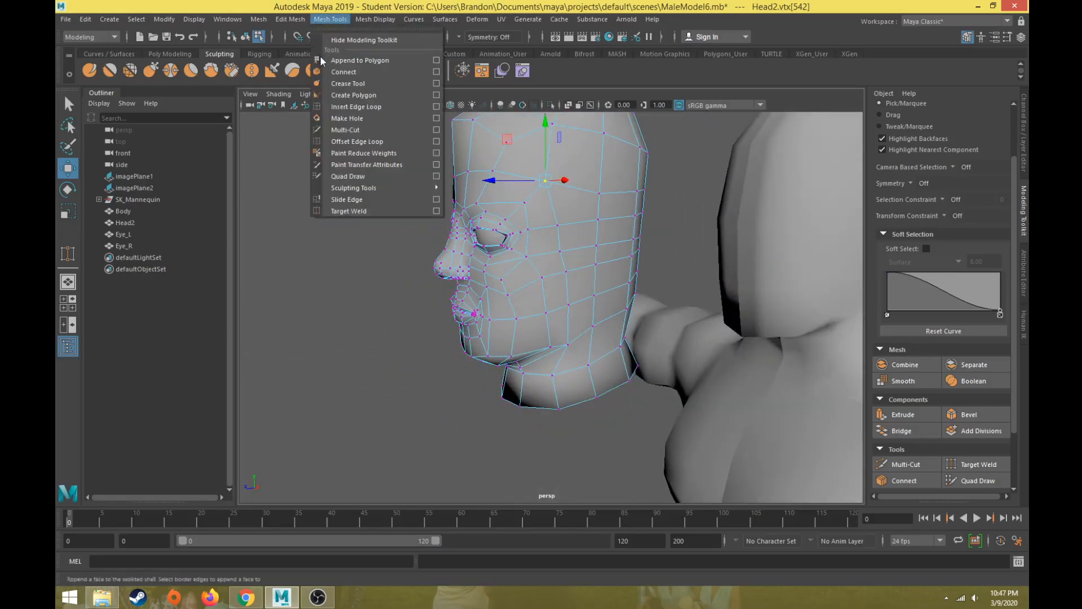
click(356, 107)
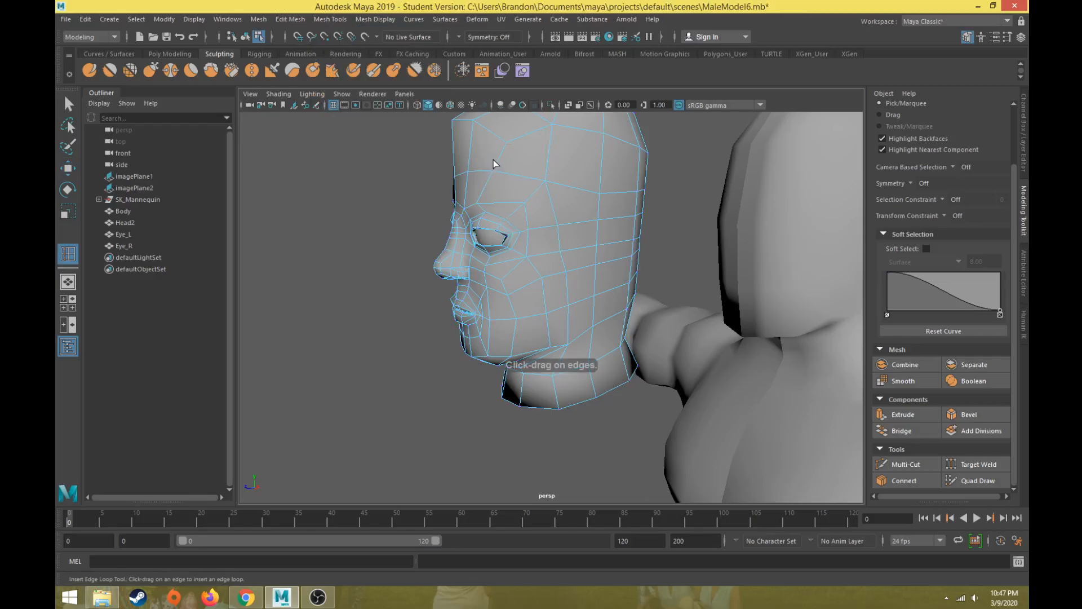
click(539, 195)
alt+drag(539, 195, 499, 221)
Step: In the front view, select all faces on the Head2 half without the new cuts and delete them
alt+drag(502, 269, 665, 285)
key(space)
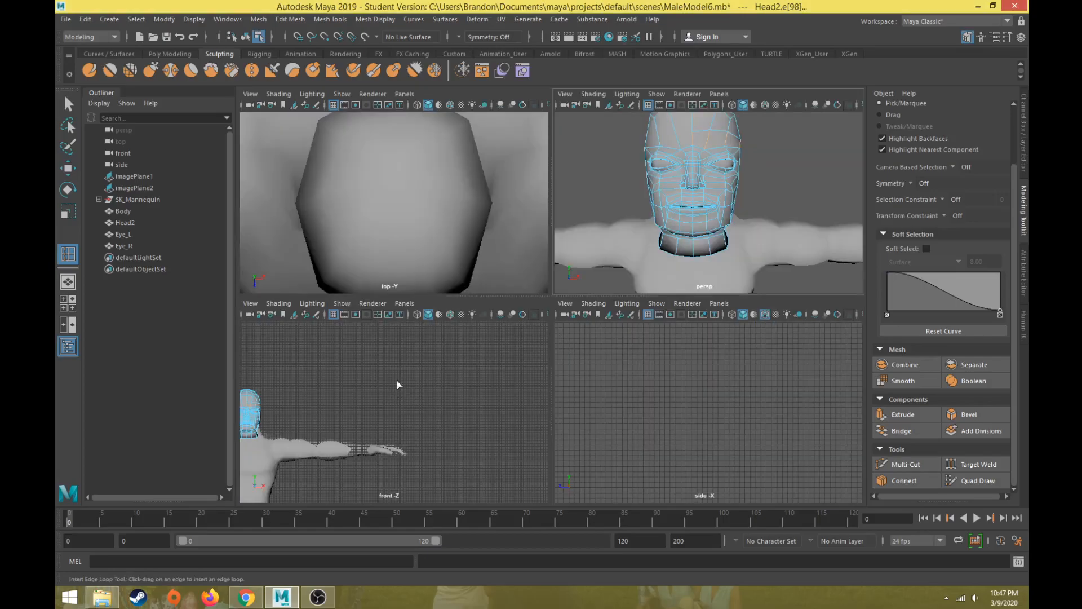
scroll(465, 350, up, 5)
key(space)
alt+middle_drag(397, 365, 649, 364)
scroll(572, 324, up, 4)
right_drag(504, 254, 502, 278)
key(w)
drag(398, 181, 509, 441)
scroll(503, 395, up, 4)
key(4)
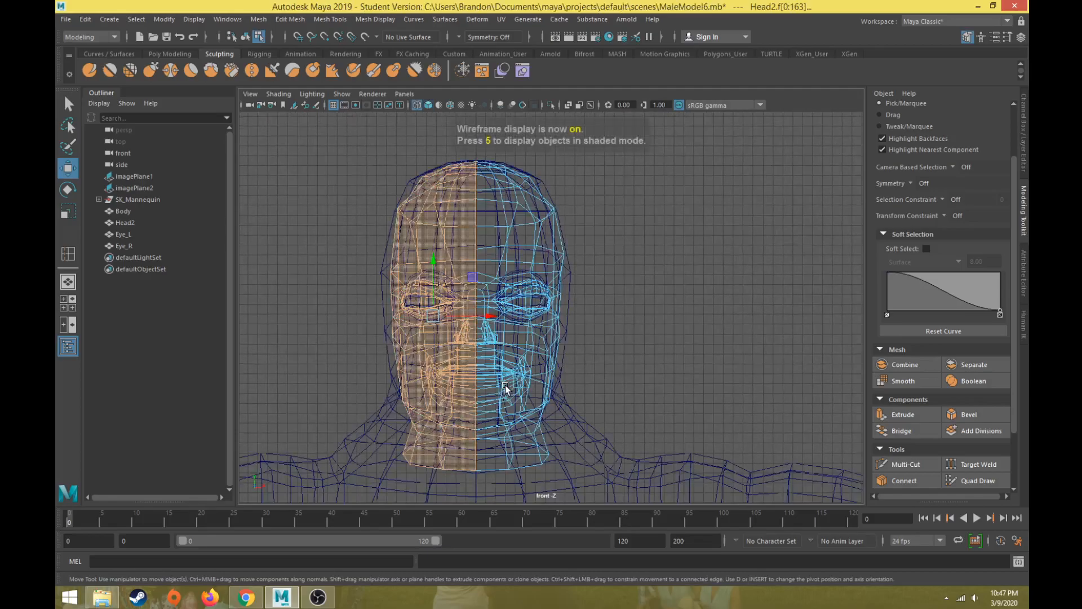
key(5)
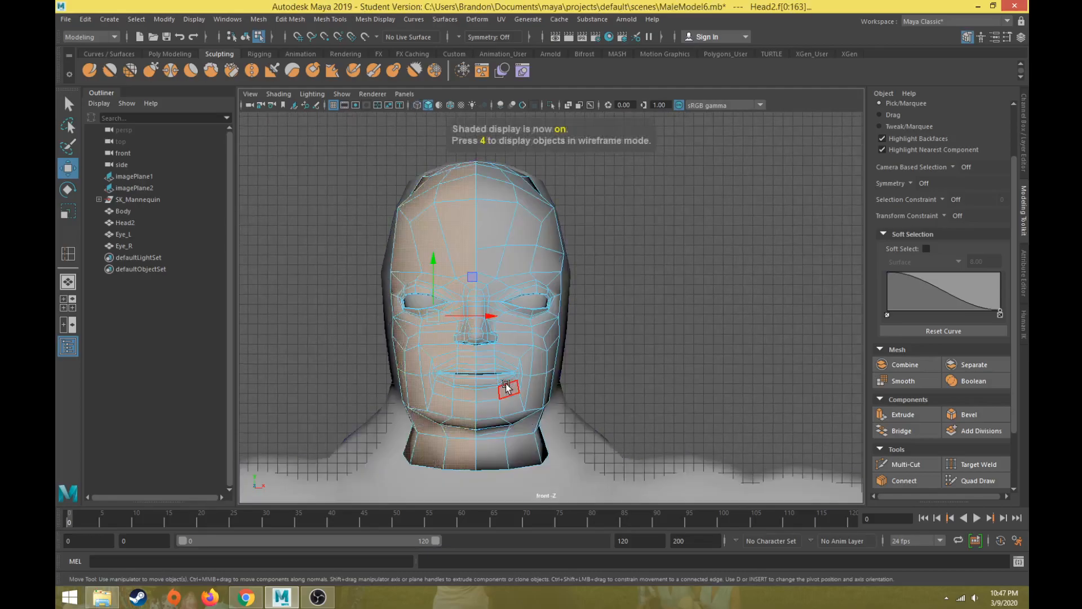
key(Delete)
Step: Return Head2 to object mode and show the remaining half in the perspective view
right_drag(517, 241, 559, 209)
key(space)
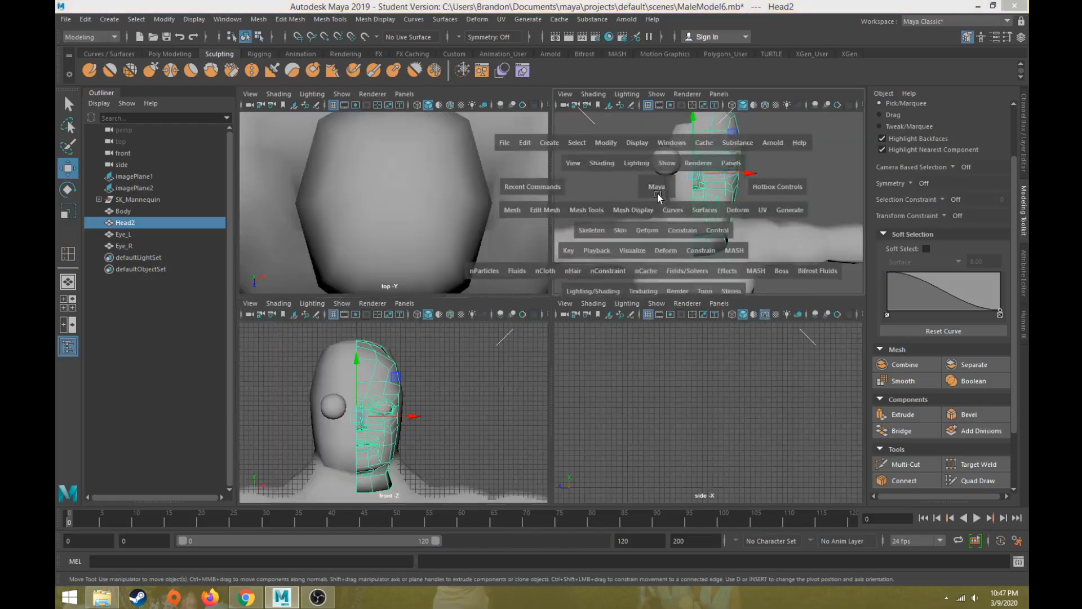
alt+drag(641, 248, 551, 271)
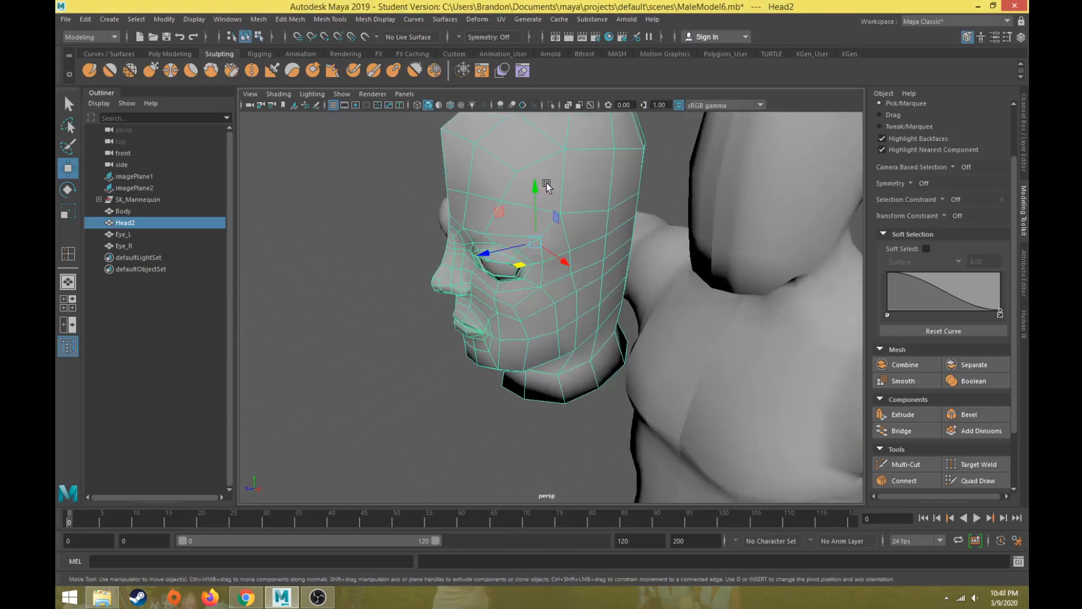
alt+drag(542, 211, 597, 225)
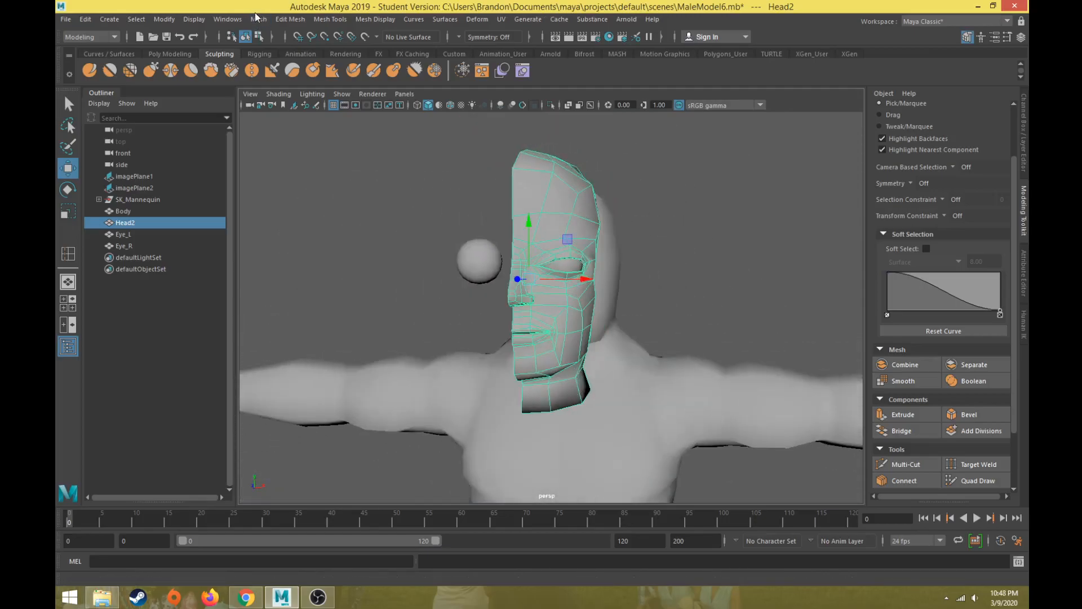
Step: Try to mirror the Head2 half with the Mirror command, using Object as the axis position
click(256, 19)
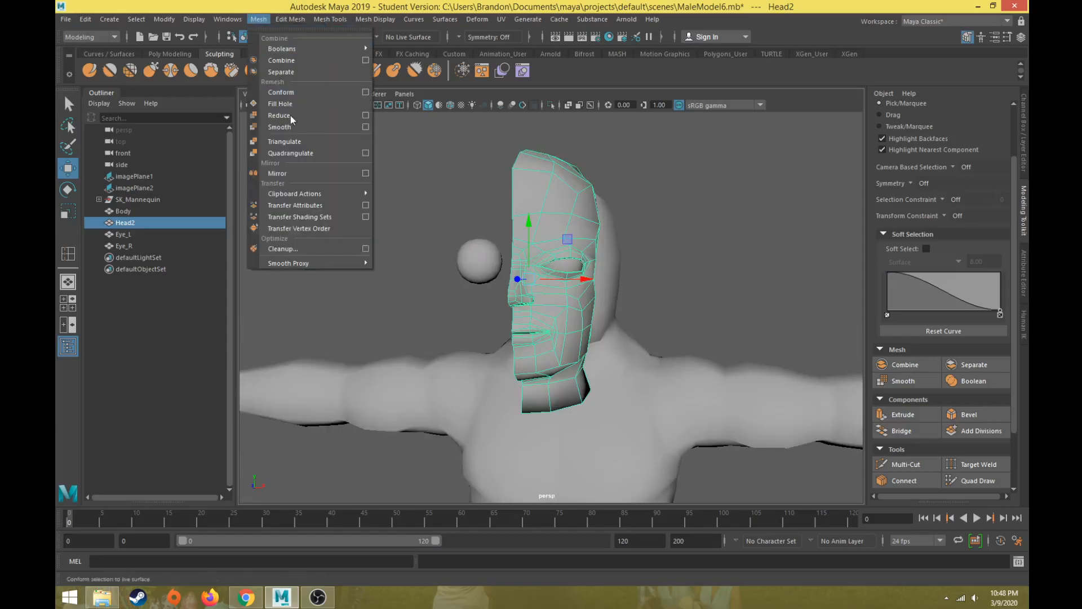
click(300, 171)
click(789, 337)
click(801, 350)
alt+drag(595, 293, 593, 315)
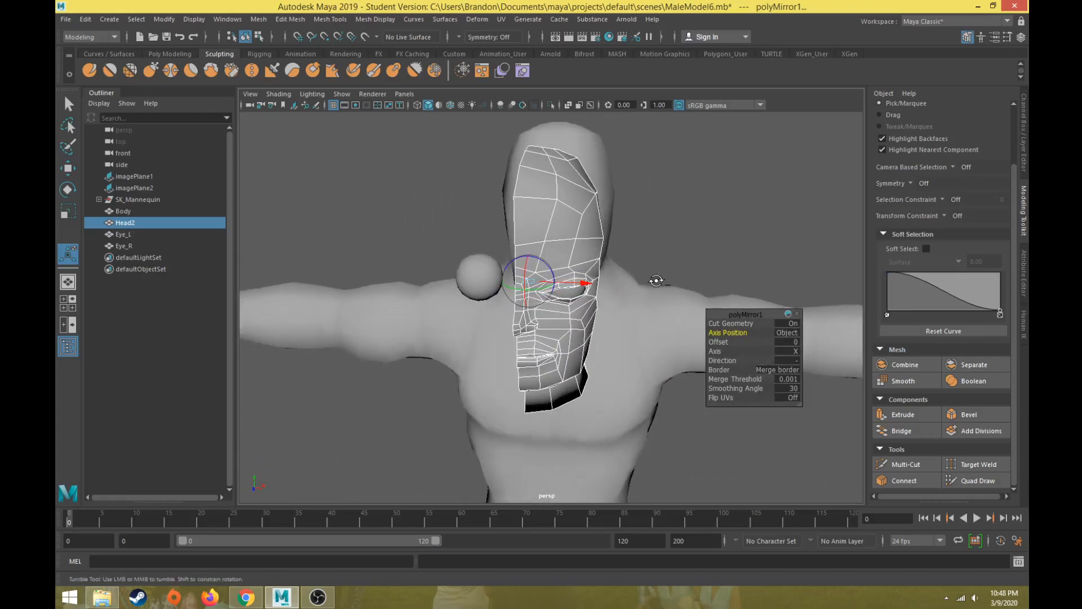
alt+drag(656, 281, 665, 283)
key(ctrl+z)
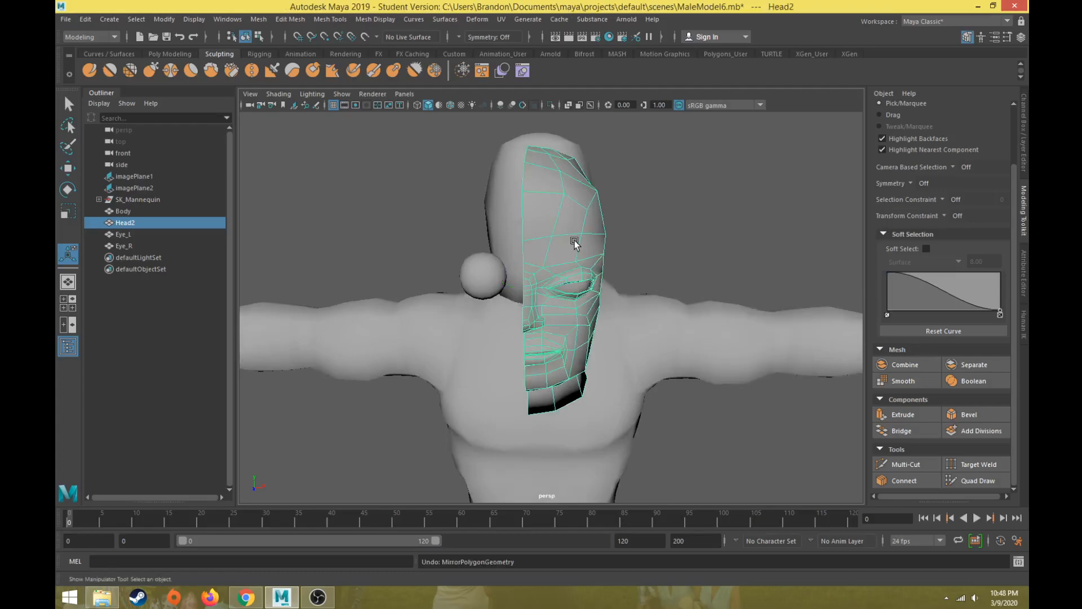
Step: Duplicate the Head2 half and set the duplicate's Scale X to -1
key(w)
scroll(563, 285, down, 3)
key(ctrl+d)
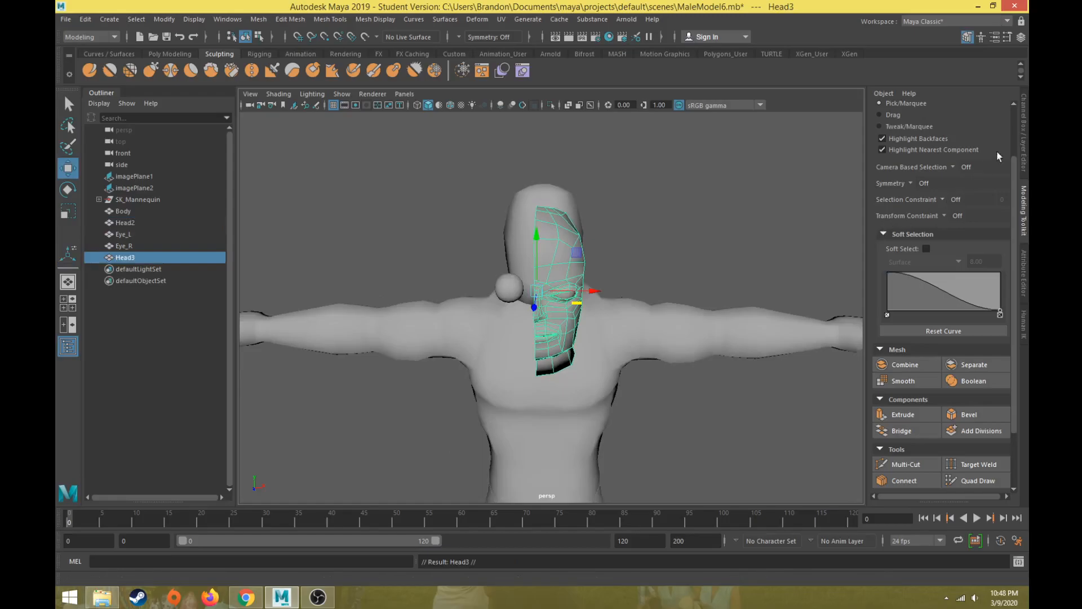
click(1024, 143)
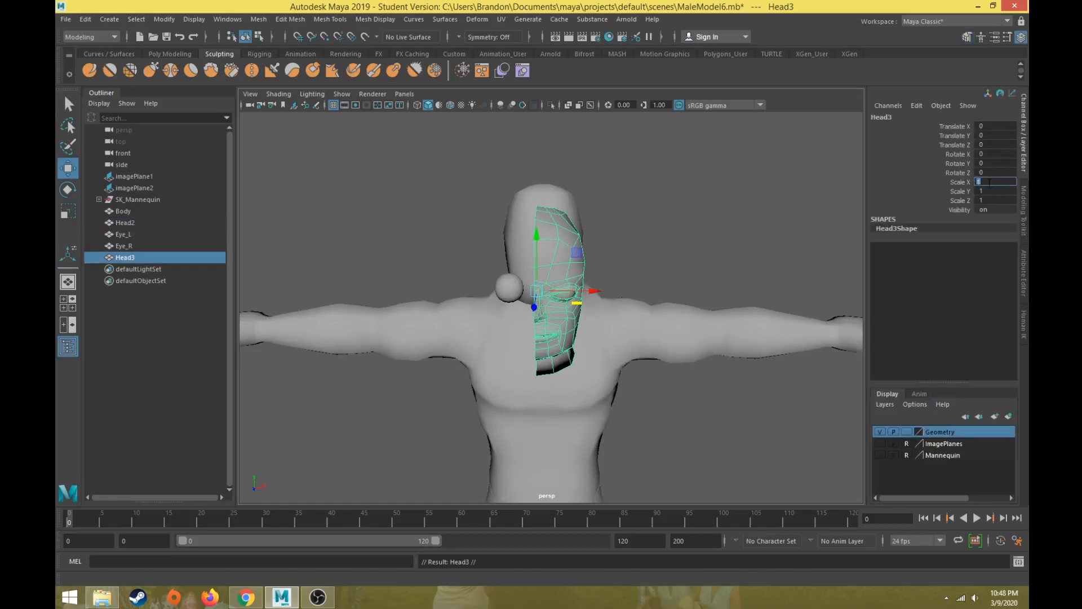
text(-1)
key(Return)
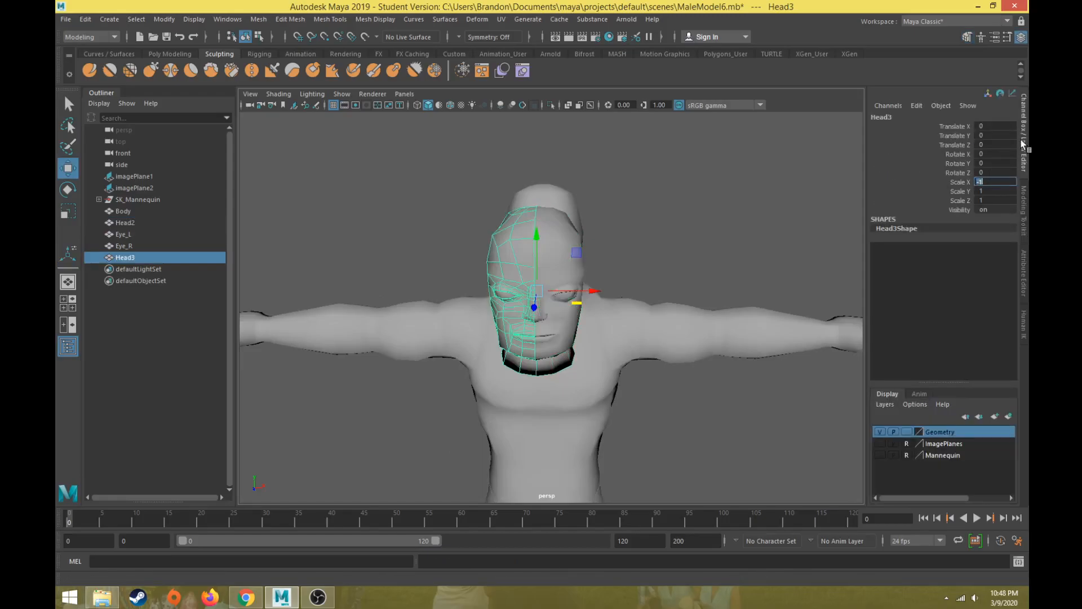
Step: Combine the original and mirrored head halves into one mesh and merge its vertices with a 0.01 distance threshold
alt+drag(660, 221, 588, 236)
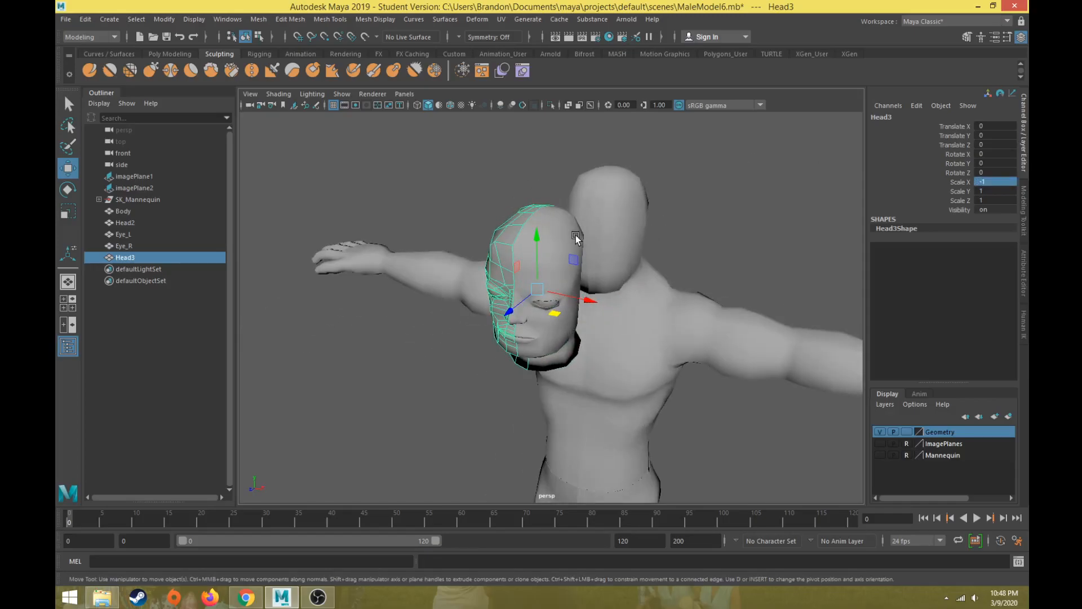
shift+click(577, 239)
click(1021, 228)
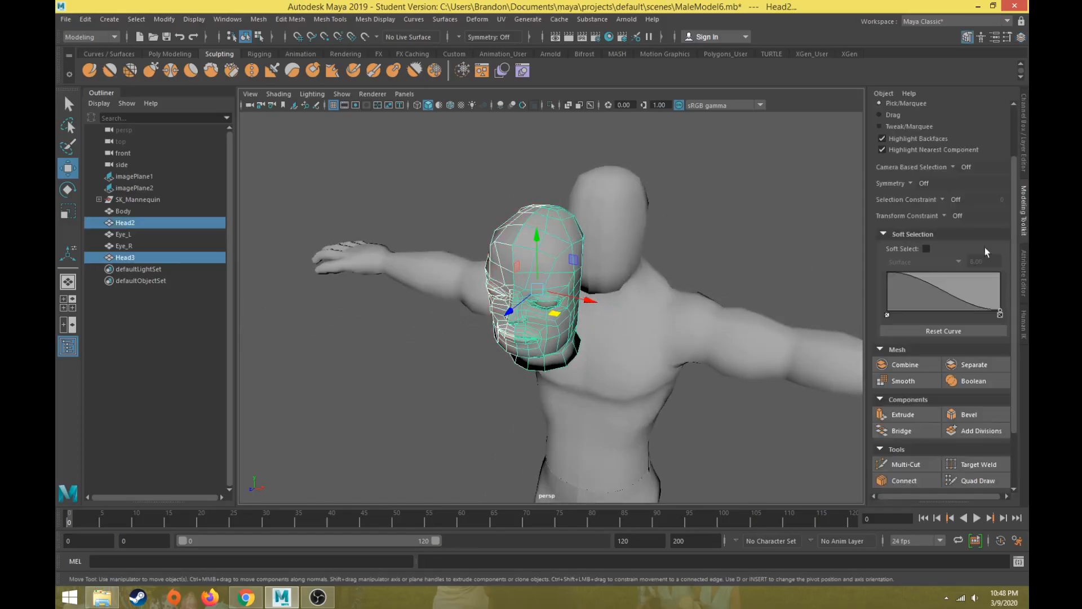
click(904, 364)
click(290, 20)
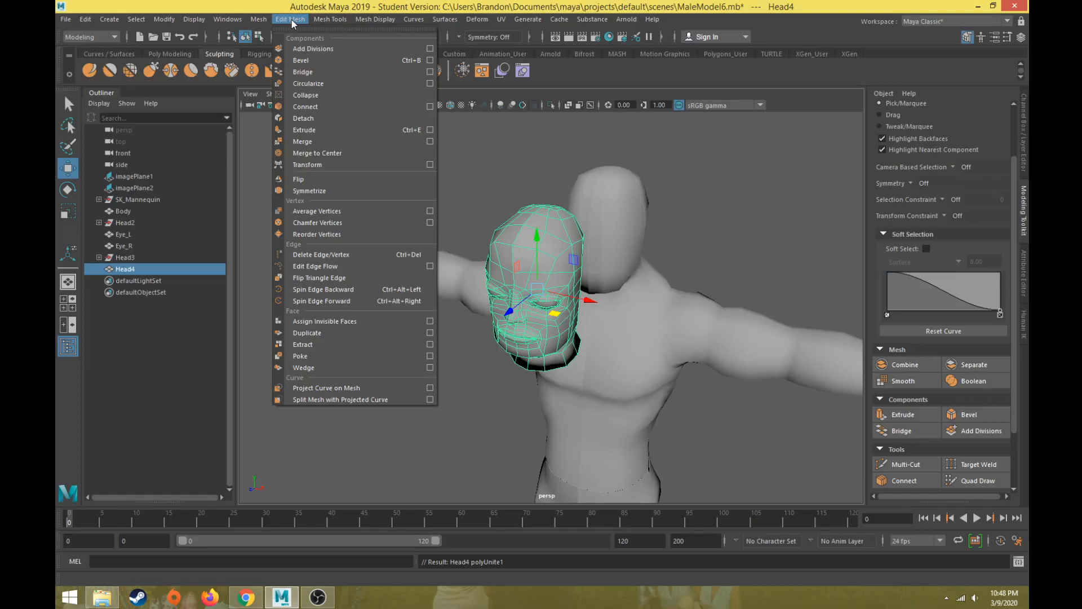
click(303, 141)
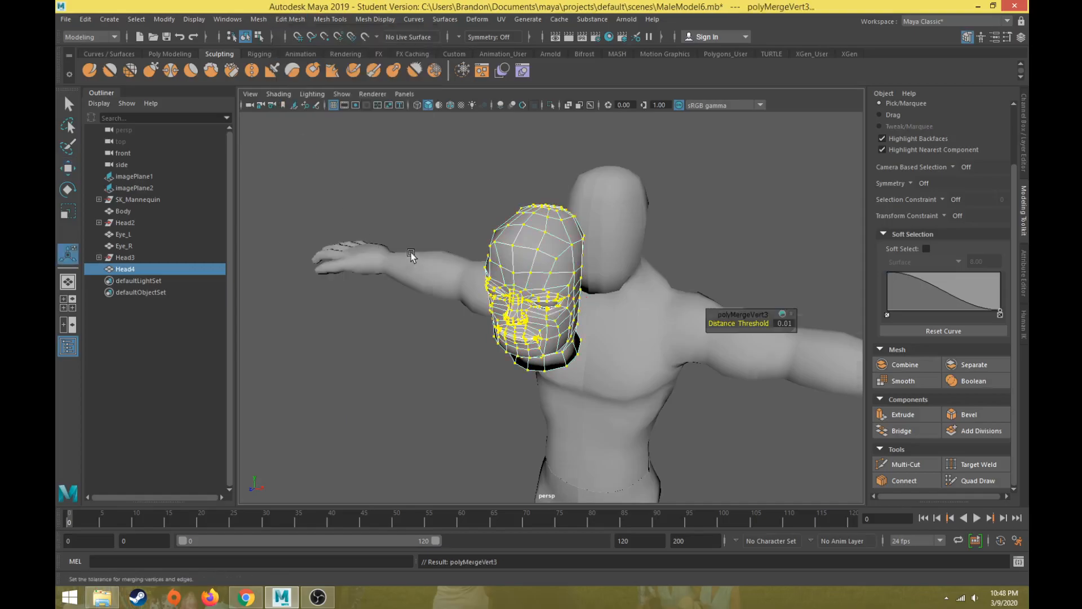
alt+drag(411, 255, 424, 239)
Step: Switch the combined head to edge selection and turn on Object X symmetry
right_drag(515, 225, 576, 206)
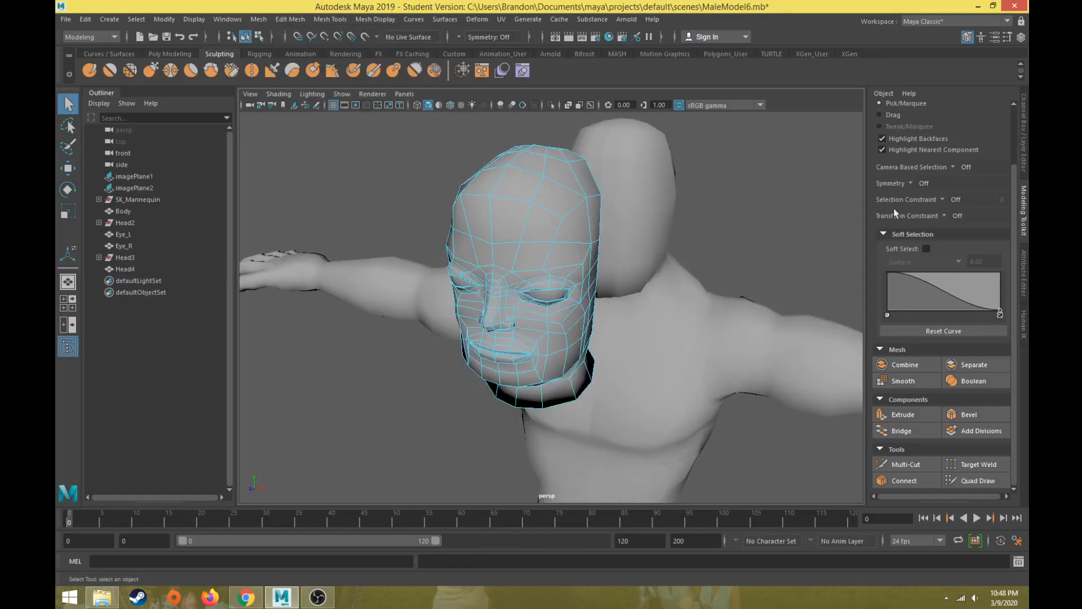
click(909, 183)
click(931, 200)
click(535, 270)
alt+drag(534, 270, 600, 235)
alt+drag(584, 276, 514, 333)
Step: Set the transform constraint to Edge Slide with the jaw and neck area in view
click(564, 350)
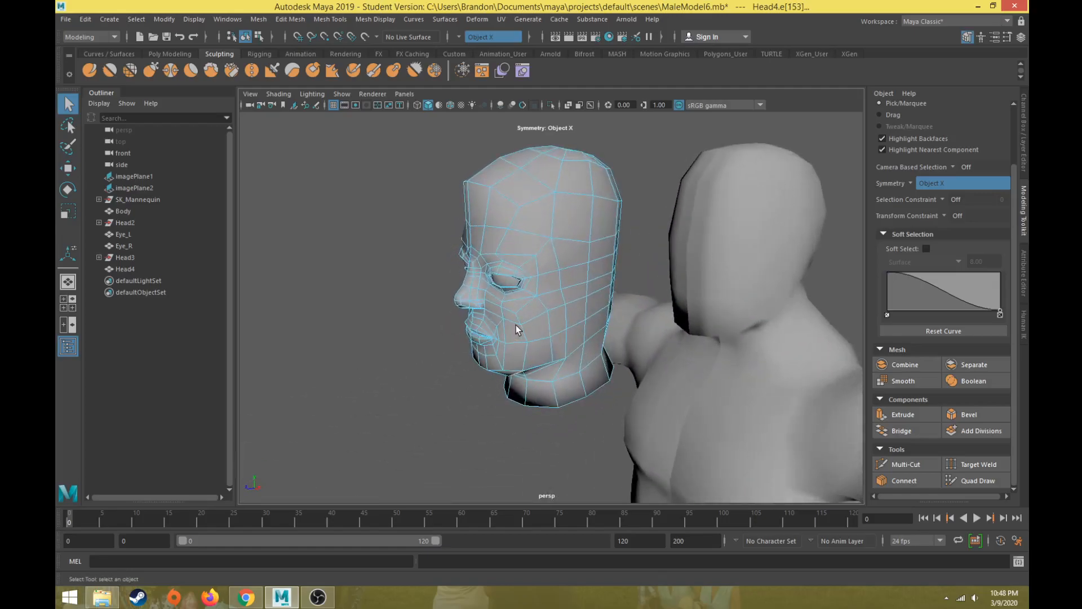
mouse_move(514, 323)
alt+mouse_down()
mouse_move(597, 304)
mouse_move(436, 314)
mouse_move(510, 295)
mouse_move(512, 314)
mouse_move(442, 290)
mouse_move(519, 269)
mouse_move(556, 297)
mouse_move(508, 335)
mouse_move(480, 334)
mouse_move(473, 309)
mouse_move(590, 309)
mouse_move(550, 302)
mouse_move(594, 278)
mouse_move(515, 294)
mouse_move(483, 340)
mouse_move(502, 333)
alt+mouse_up()
scroll(511, 356, up, 3)
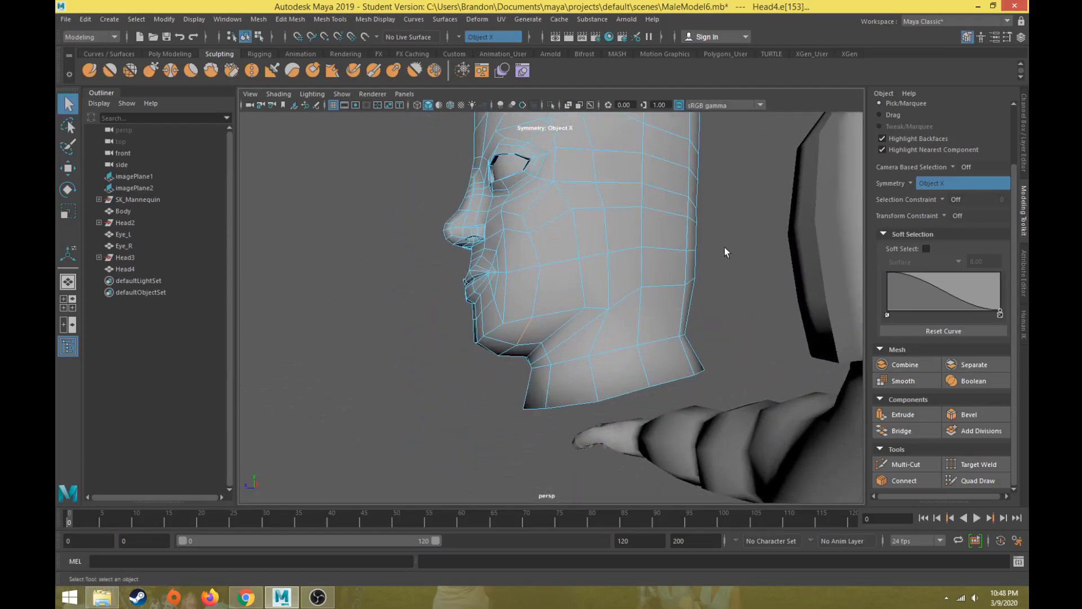
click(945, 215)
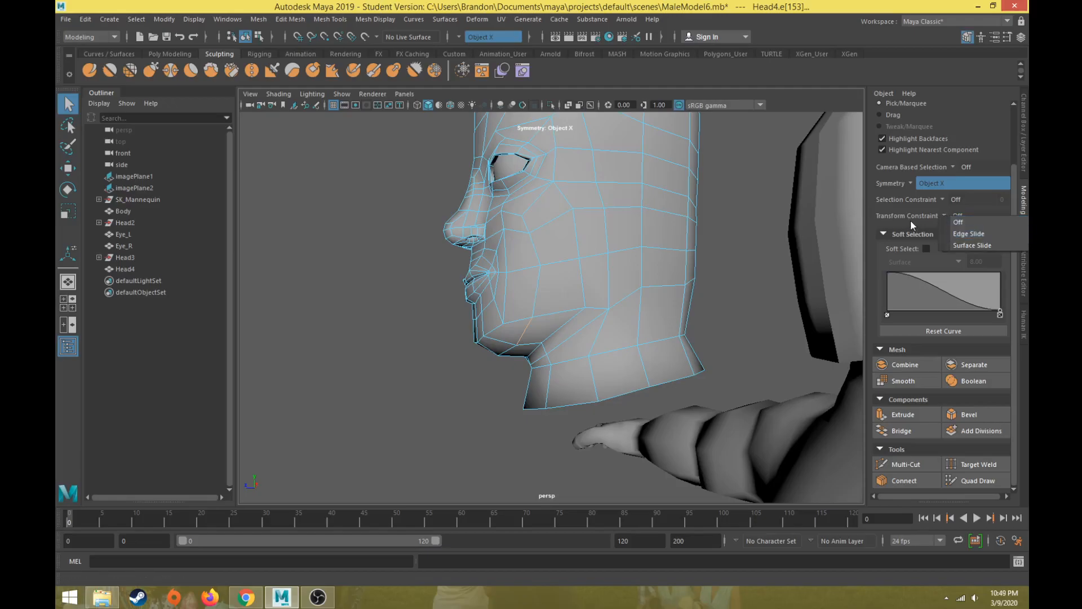
click(962, 234)
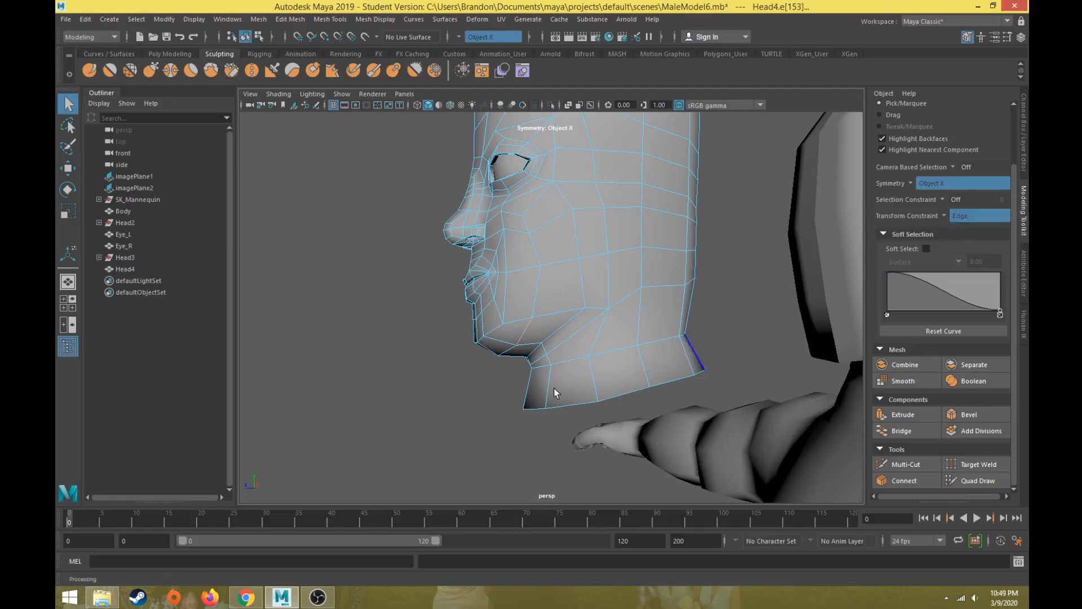
Step: In vertex mode, slide the row of vertices below the lower lip upward along their edges
right_drag(509, 278, 453, 279)
click(533, 317)
alt+drag(496, 346, 559, 314)
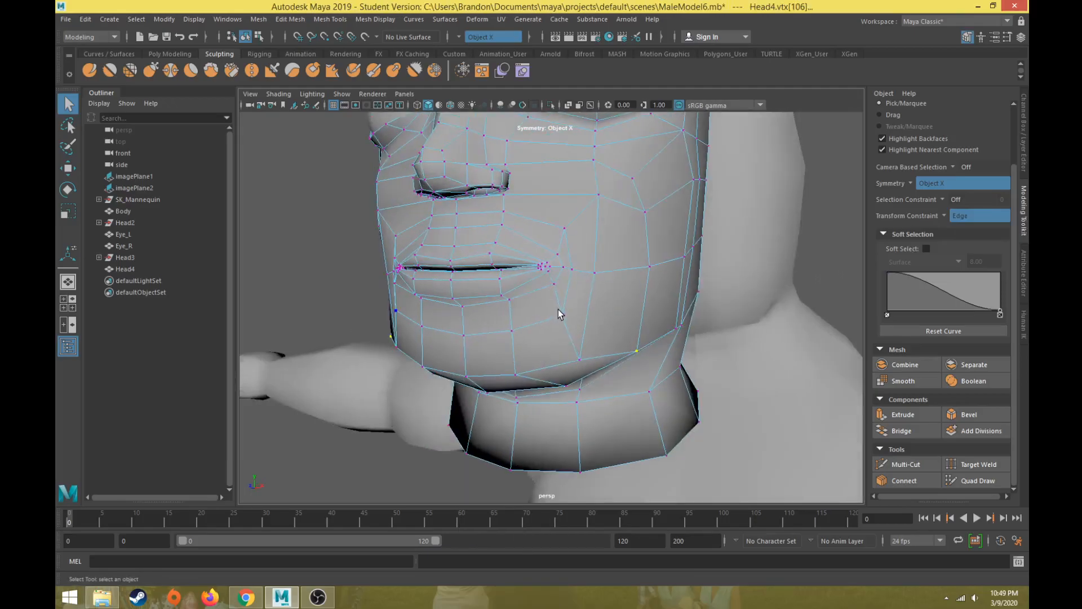
key(w)
mouse_move(596, 281)
mouse_down()
mouse_move(589, 253)
mouse_move(592, 263)
mouse_up()
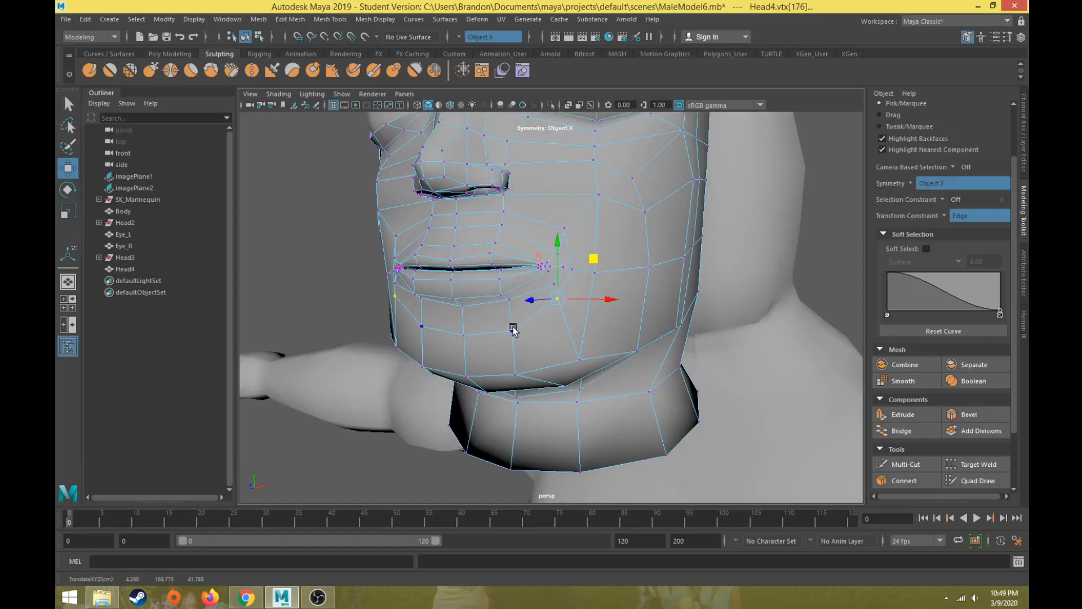
click(463, 335)
drag(467, 305, 466, 287)
Step: Slide the vertices along the lower chin edge upward to reshape the underside of the chin
click(515, 375)
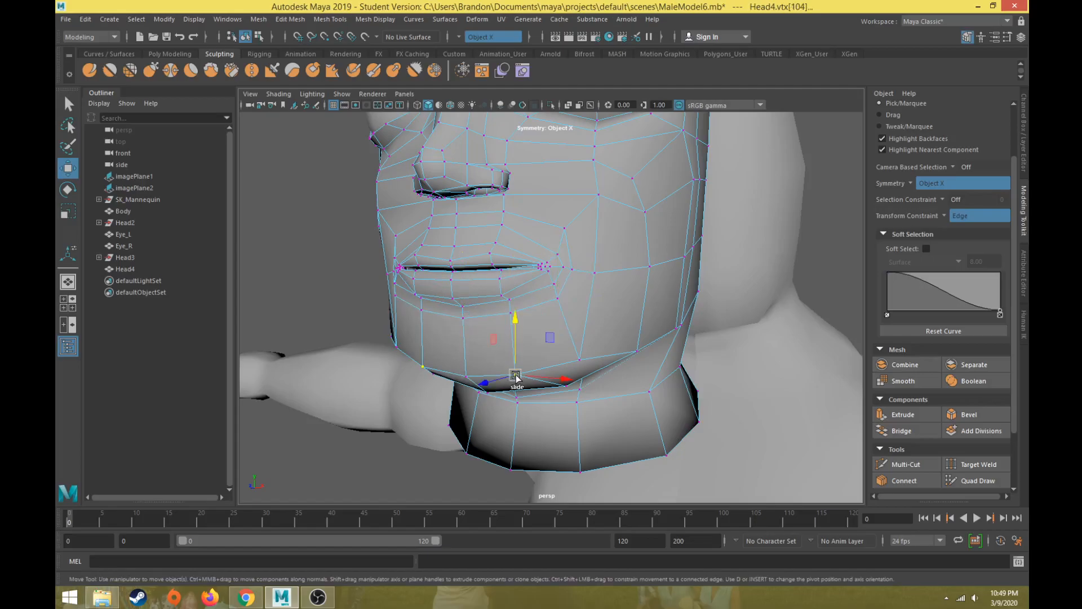
alt+drag(515, 376, 431, 368)
drag(399, 327, 408, 284)
click(461, 358)
alt+drag(413, 286, 493, 334)
click(449, 382)
alt+drag(449, 382, 474, 367)
click(495, 366)
drag(457, 325, 424, 294)
Step: Slide the vertices between the mouth corner and the jawline along their edges to even out the lower cheek
click(472, 289)
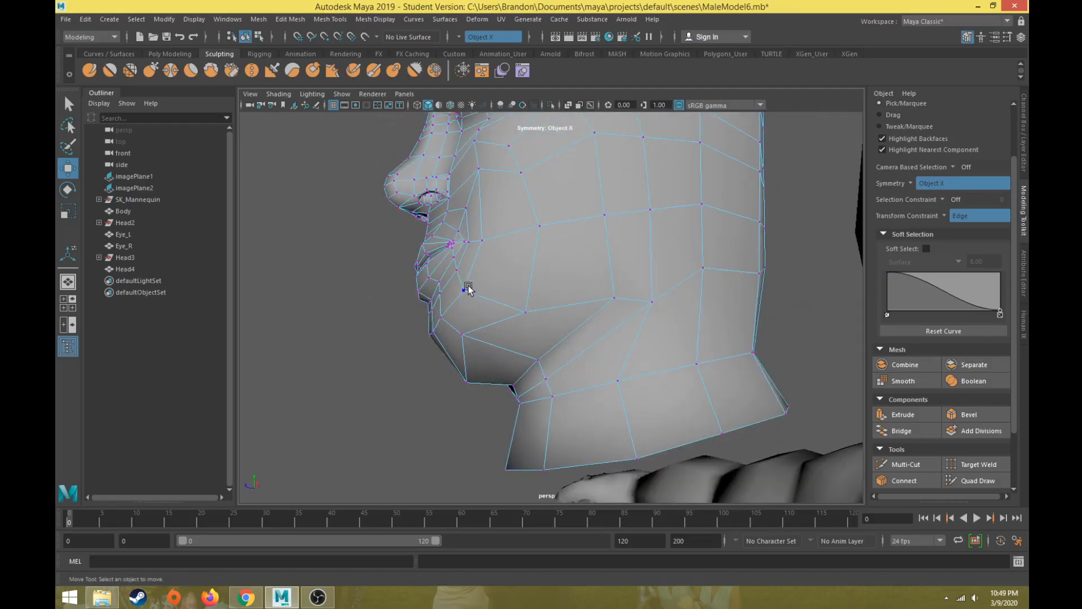
click(536, 313)
drag(487, 271, 446, 257)
click(541, 229)
alt+drag(517, 256, 557, 308)
drag(630, 420, 601, 433)
click(616, 350)
drag(626, 394, 476, 374)
Step: Select the centre vertex of the chin and set the transform constraint to Off
scroll(476, 374, down, 3)
alt+middle_drag(476, 375, 546, 336)
scroll(547, 336, up, 5)
click(528, 347)
alt+drag(527, 350, 514, 329)
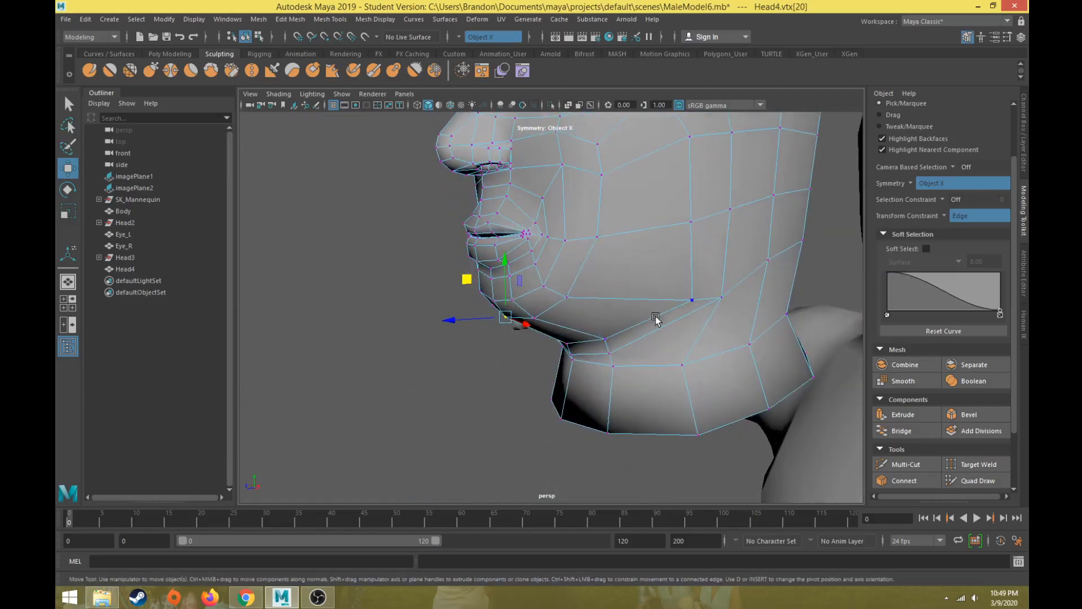
click(626, 347)
key(ctrl+z)
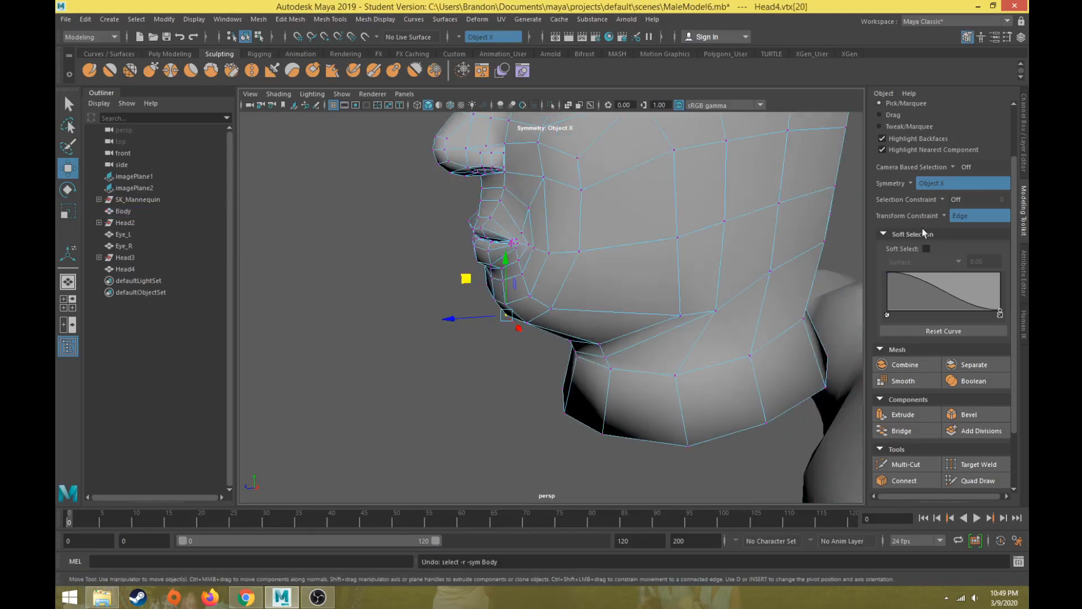
click(944, 218)
click(945, 217)
click(945, 218)
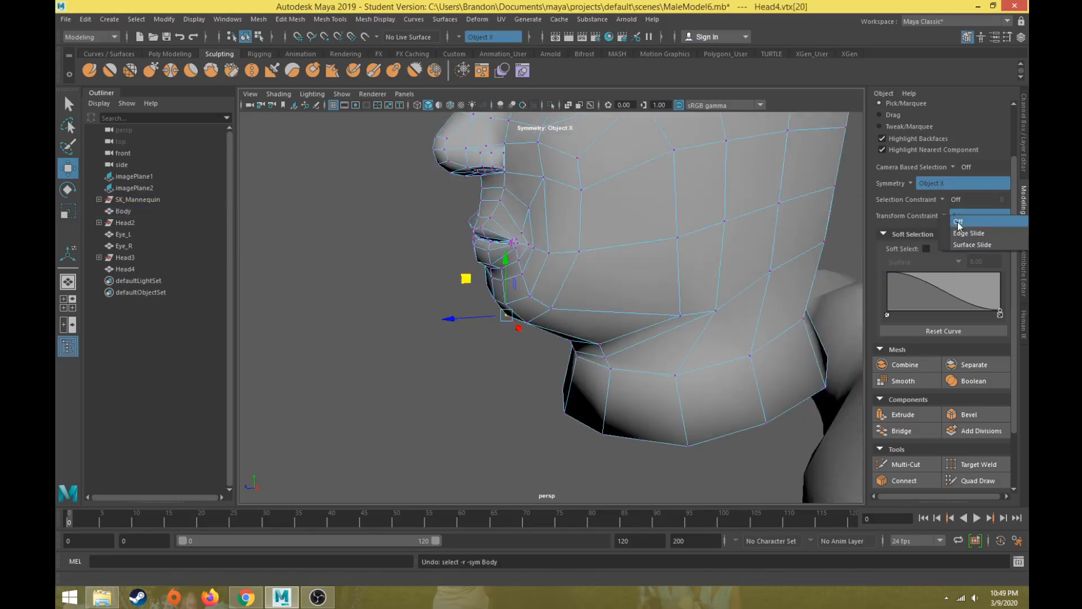
click(975, 220)
Step: In the side view, pull the centre chin vertices forward and upward to build out the chin
alt+drag(670, 343, 603, 355)
key(space)
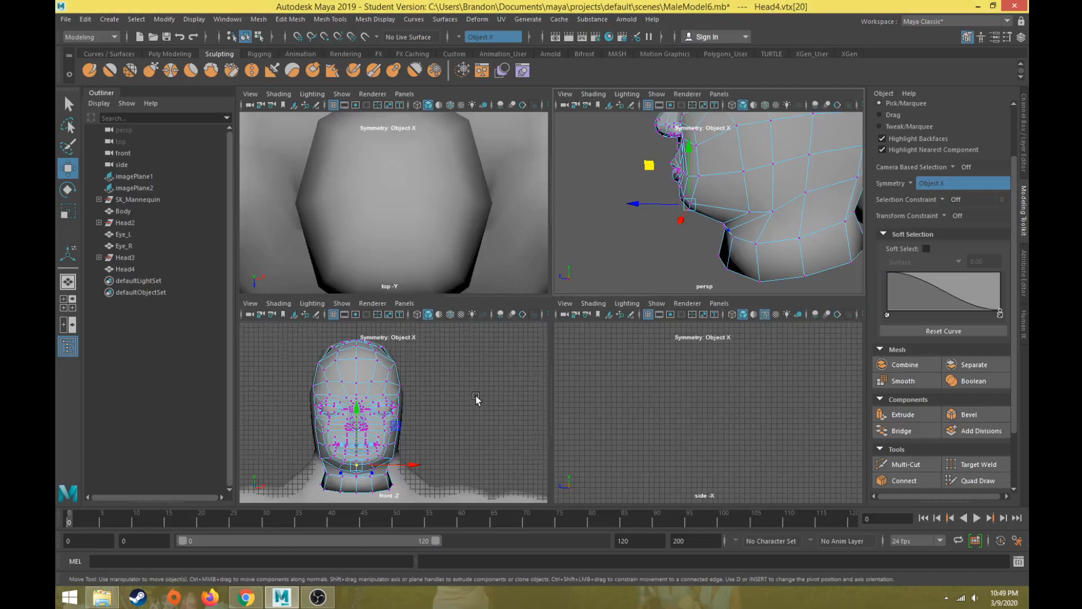
key(space)
key(space)
key(space)
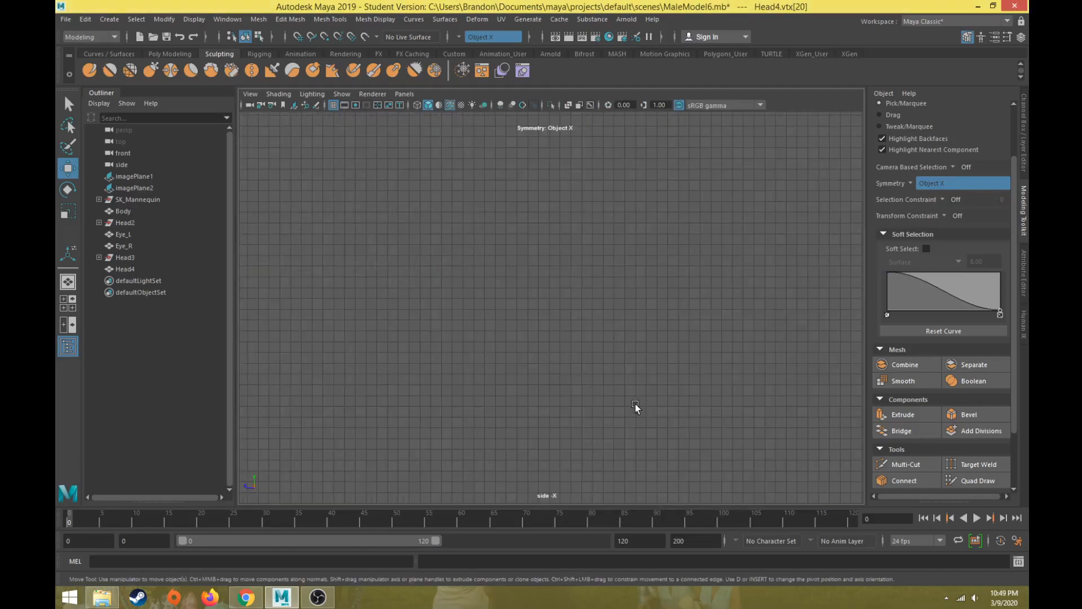
key(f)
scroll(584, 375, down, 5)
alt+middle_drag(597, 439, 548, 341)
drag(569, 361, 570, 359)
drag(516, 335, 478, 317)
Step: Move the vertices just below the lower lip forward and slightly down to smooth the profile into the chin
click(570, 334)
click(534, 346)
click(540, 327)
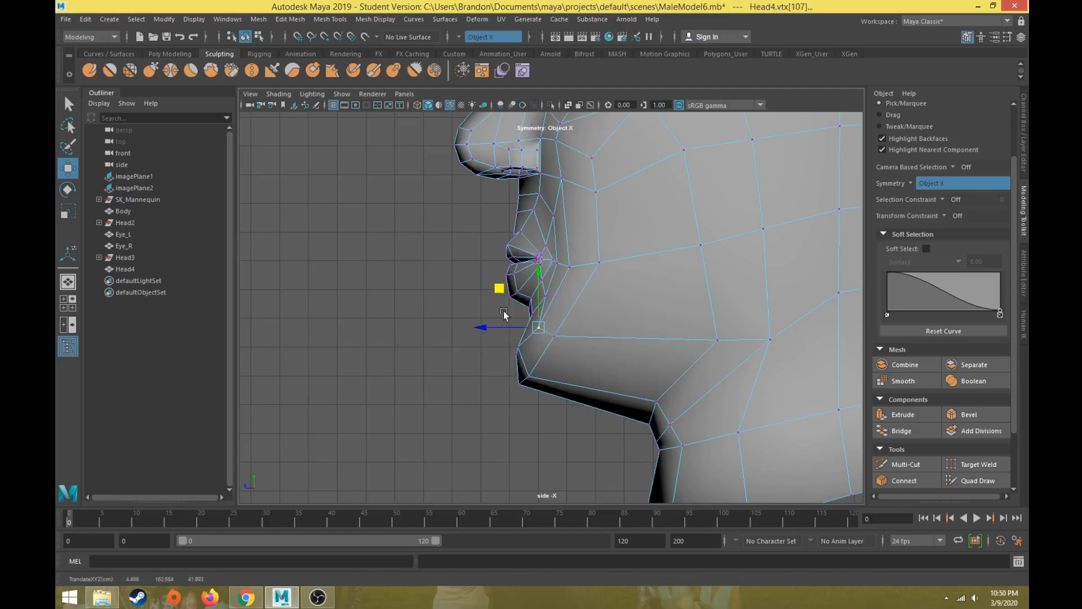
click(546, 296)
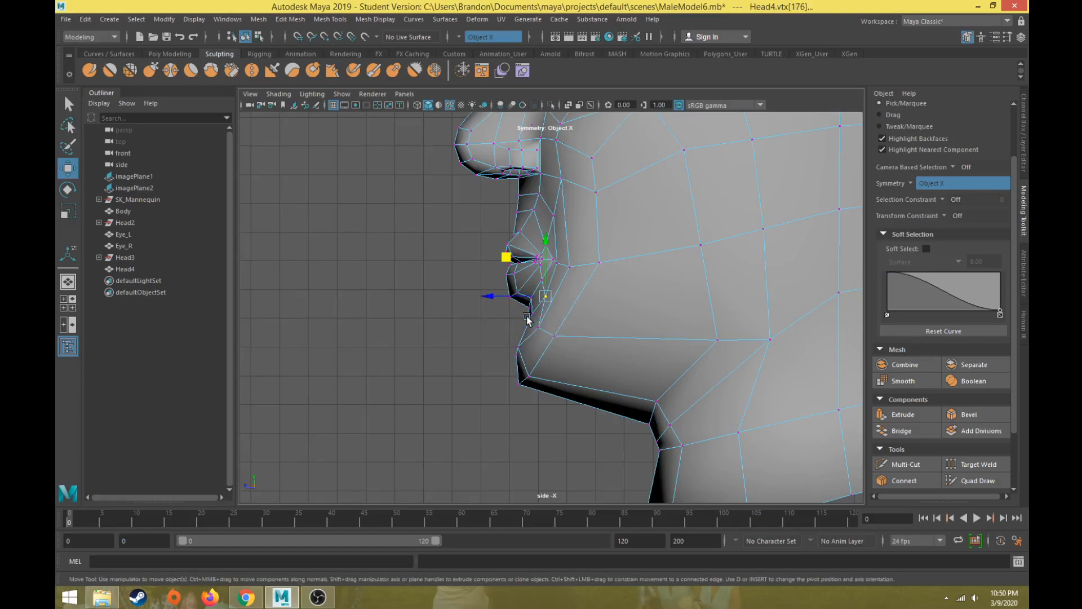
key(4)
click(533, 313)
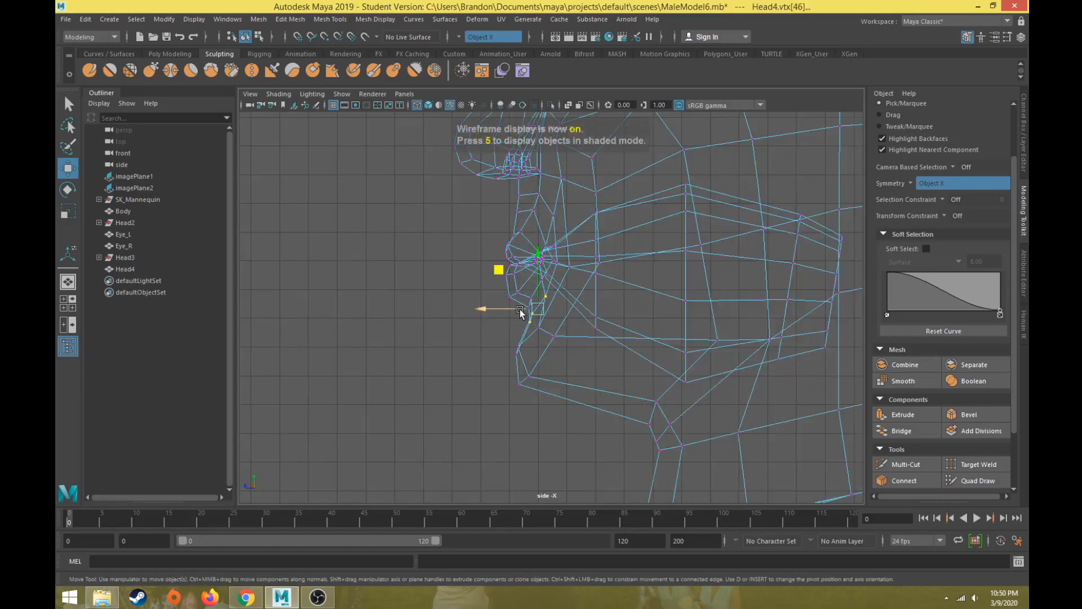
key(5)
drag(504, 273, 490, 285)
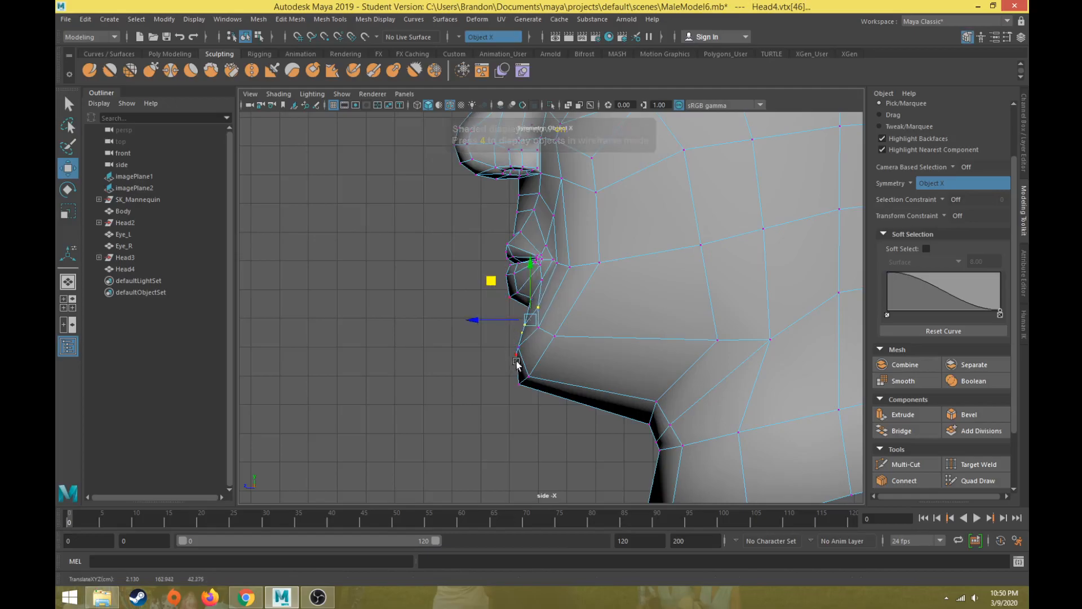
Step: In the side view, nudge the chin-tip vertices and pull the under-chin and lower-cheek vertices forward
drag(503, 362, 533, 399)
drag(484, 337, 488, 344)
drag(638, 384, 672, 425)
click(668, 414)
drag(652, 427, 651, 421)
drag(614, 376, 489, 360)
drag(507, 416, 540, 396)
drag(488, 366, 479, 364)
drag(701, 331, 731, 353)
drag(677, 303, 567, 301)
Step: In the perspective view from below, reposition the front chin vertices symmetrically to round the chin's outline
key(space)
key(space)
alt+drag(658, 268, 639, 193)
click(566, 240)
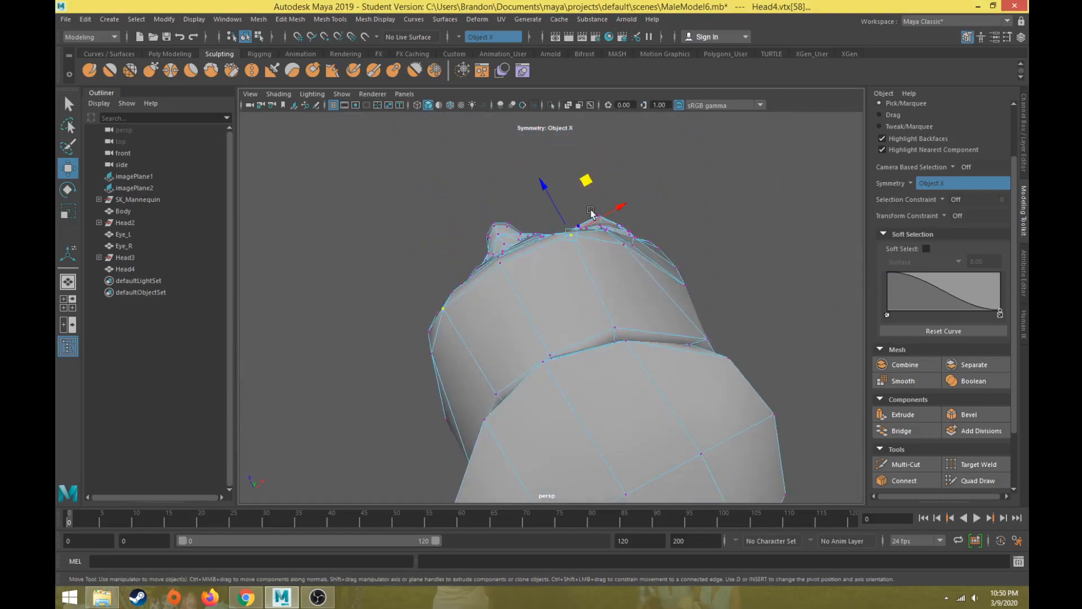
click(505, 263)
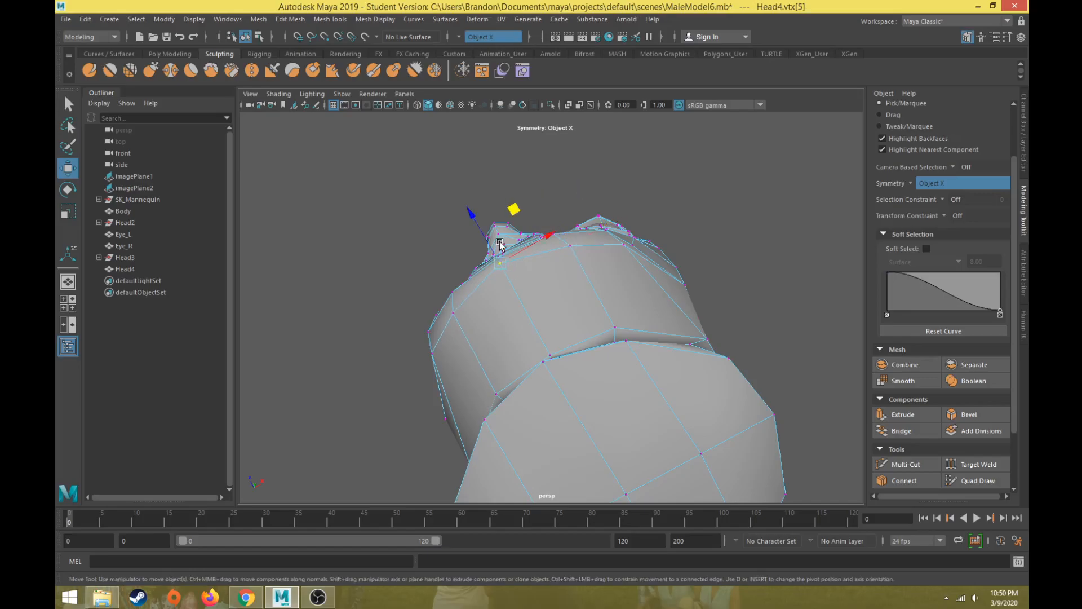
drag(482, 227, 530, 334)
Step: Set the transform constraint to Edge Slide and slide the jawline vertex along its edges
click(706, 224)
alt+drag(679, 241, 766, 239)
click(943, 216)
click(957, 236)
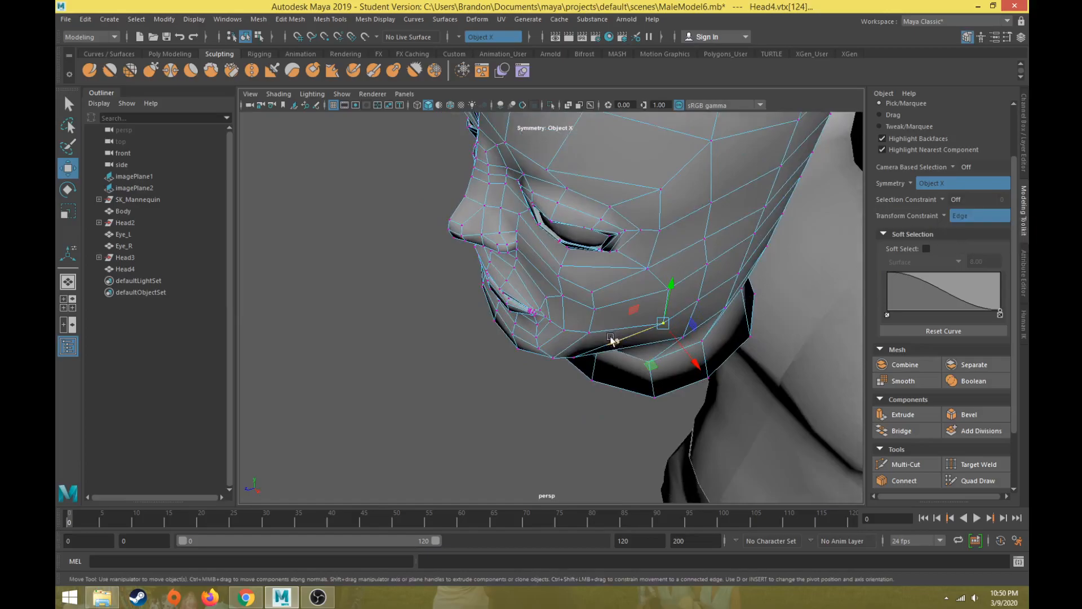
alt+drag(598, 326, 581, 382)
middle_drag(587, 419, 549, 412)
alt+drag(568, 412, 607, 379)
Step: Slide the cheek vertices beside the nose and mouth along their edges to even their spacing
click(666, 274)
drag(655, 314, 447, 181)
click(565, 232)
click(450, 167)
click(487, 217)
alt+drag(487, 217, 507, 160)
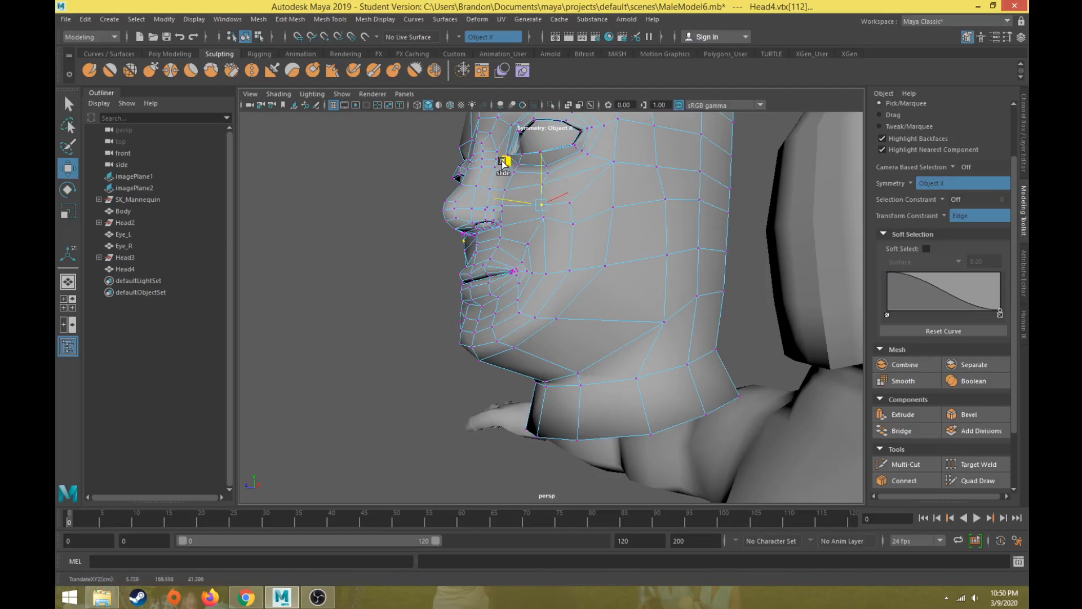
Step: Slide the neighbouring cheek vertices below the eye along their edges to smooth the edge flow
click(571, 208)
shift+click(571, 222)
drag(572, 183, 573, 182)
click(558, 222)
drag(571, 182, 544, 187)
click(574, 232)
click(544, 229)
Step: Slide the vertex below and behind the outer eye corner along its edges
mouse_move(517, 268)
alt+mouse_down()
mouse_move(575, 268)
mouse_move(515, 280)
mouse_move(582, 283)
mouse_move(529, 272)
alt+mouse_up()
click(634, 184)
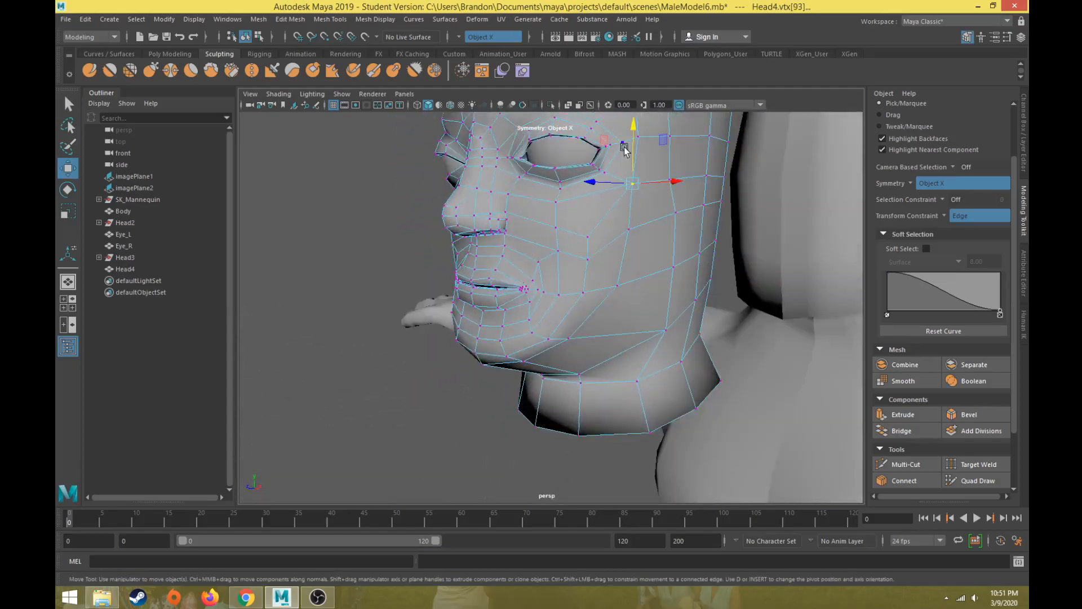
middle_drag(605, 142, 597, 153)
alt+drag(624, 175, 556, 366)
Step: Insert an edge loop around the eye and cheek, between the outer eye corner and the temple
mouse_move(569, 264)
alt+mouse_down()
mouse_move(557, 264)
mouse_move(560, 249)
alt+mouse_up()
click(325, 20)
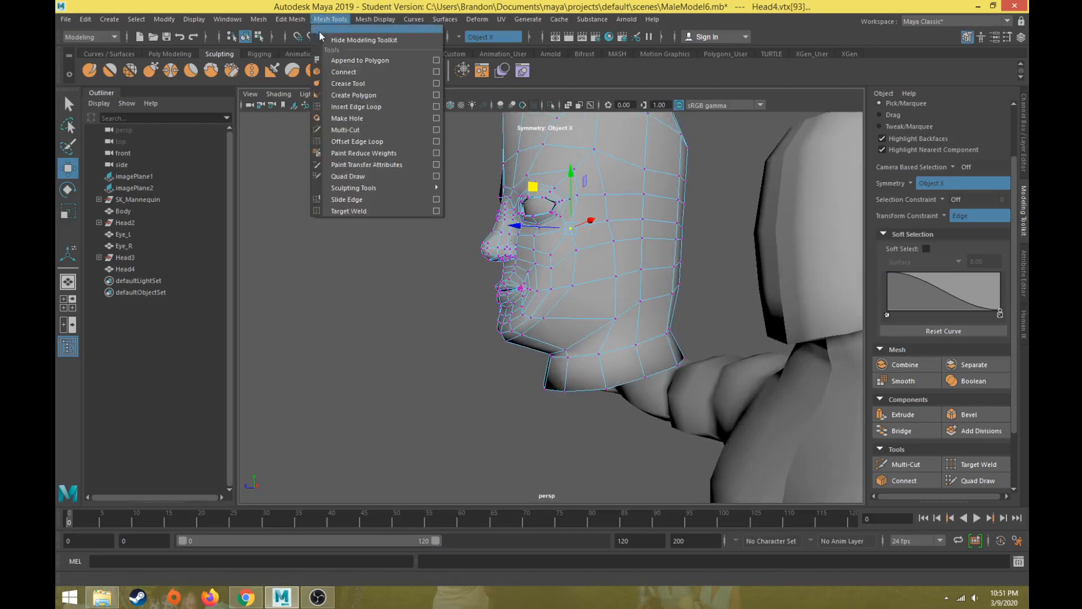
click(345, 111)
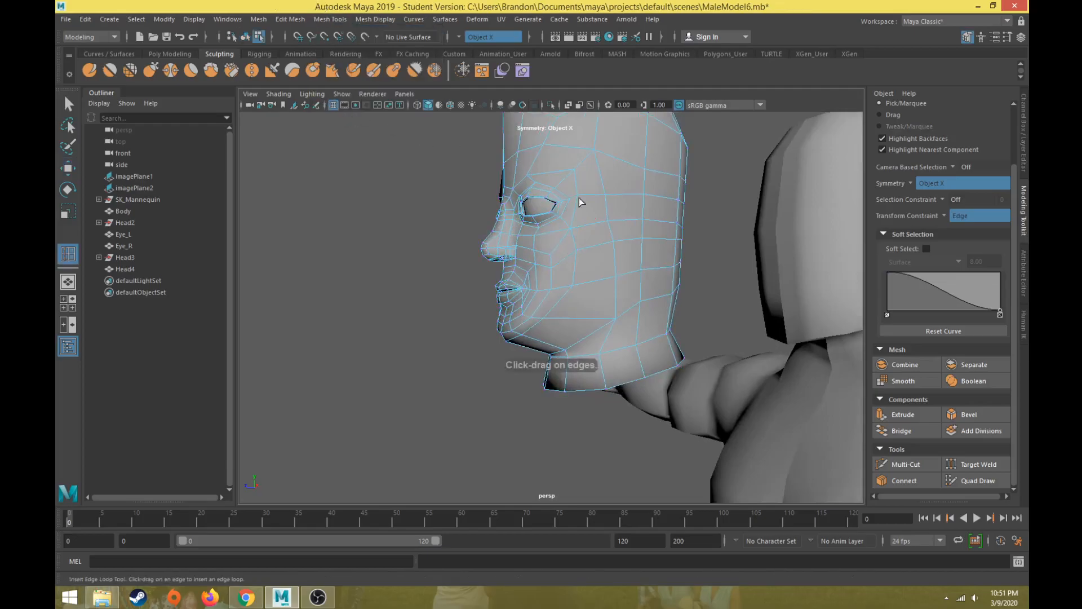
drag(593, 193, 590, 195)
drag(592, 199, 586, 196)
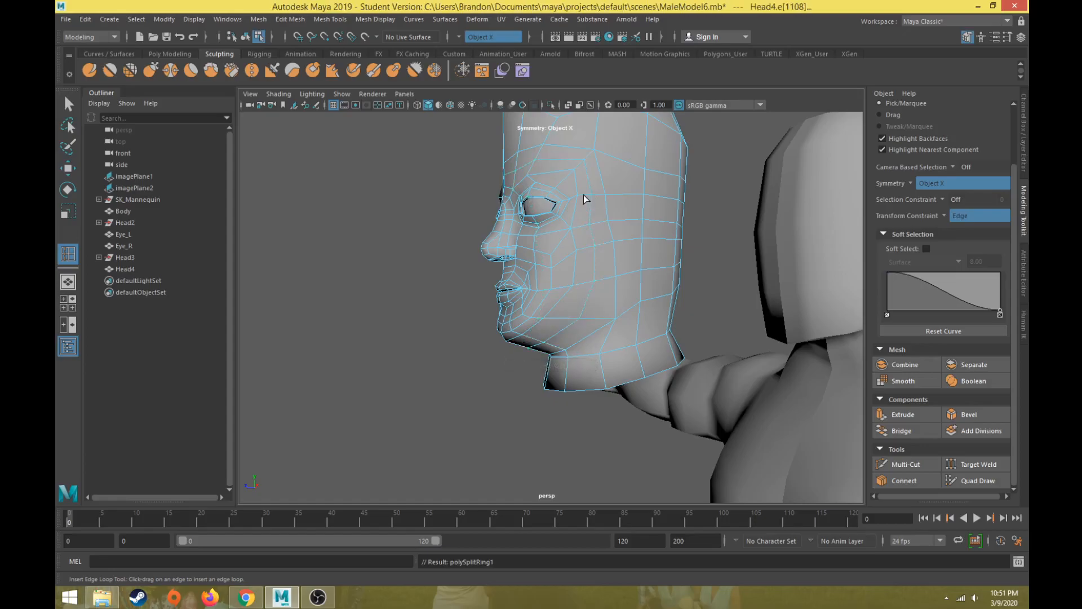
Step: Turn the transform constraint off and move the forehead edges above the brows forward in profile
key(w)
click(949, 215)
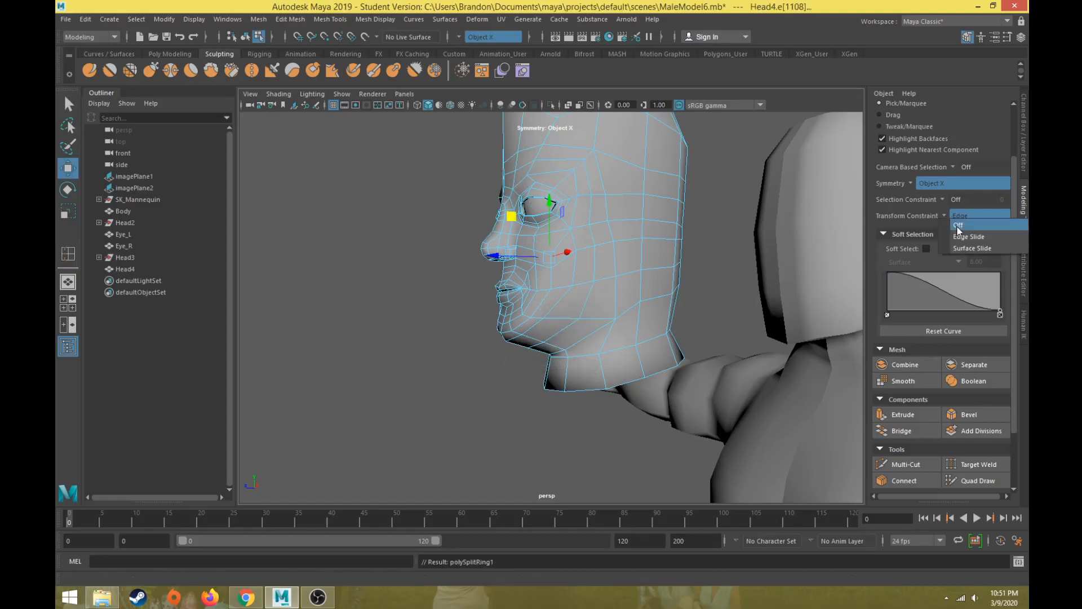
click(958, 226)
alt+drag(544, 169, 576, 184)
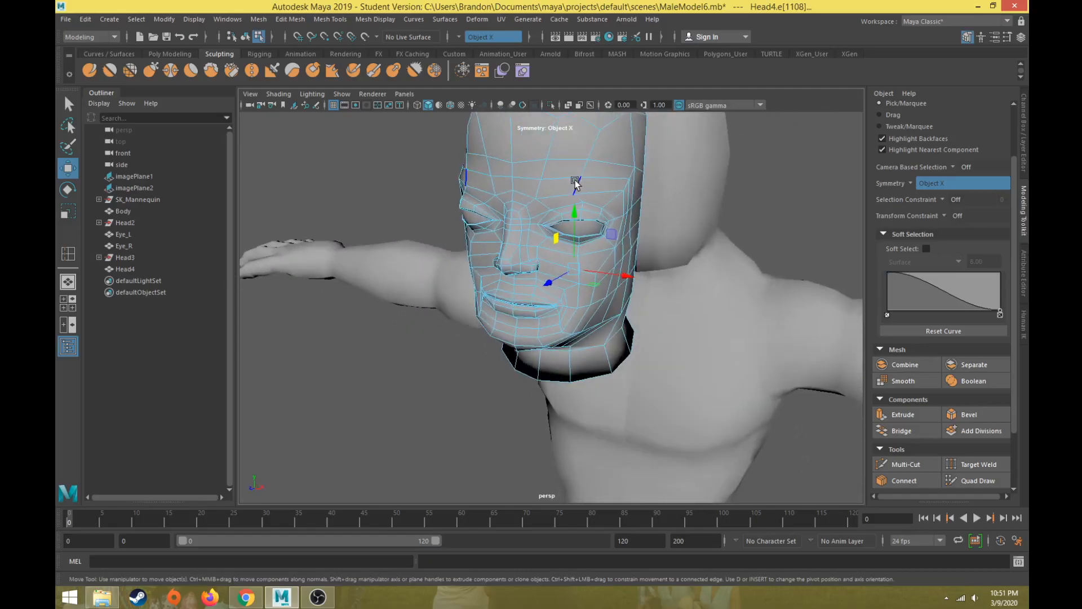
click(605, 177)
key(q)
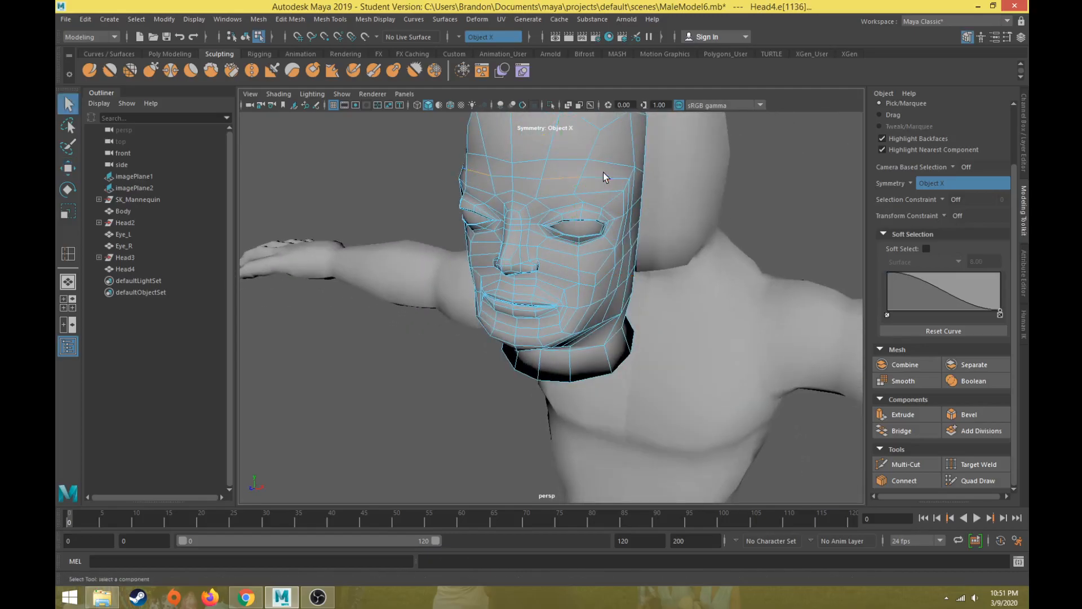
shift+click(605, 179)
key(w)
alt+drag(605, 180, 466, 196)
alt+right_drag(466, 195, 519, 230)
alt+middle_drag(477, 140, 485, 228)
drag(497, 212, 487, 213)
Step: Switch to vertex editing and reposition the vertices above the outer brow and temple to round the forehead
alt+drag(497, 254, 592, 284)
right_drag(593, 274, 544, 276)
alt+drag(582, 284, 669, 363)
click(638, 308)
alt+drag(631, 322, 634, 224)
click(688, 258)
drag(609, 139, 610, 142)
click(644, 193)
alt+drag(643, 192, 641, 297)
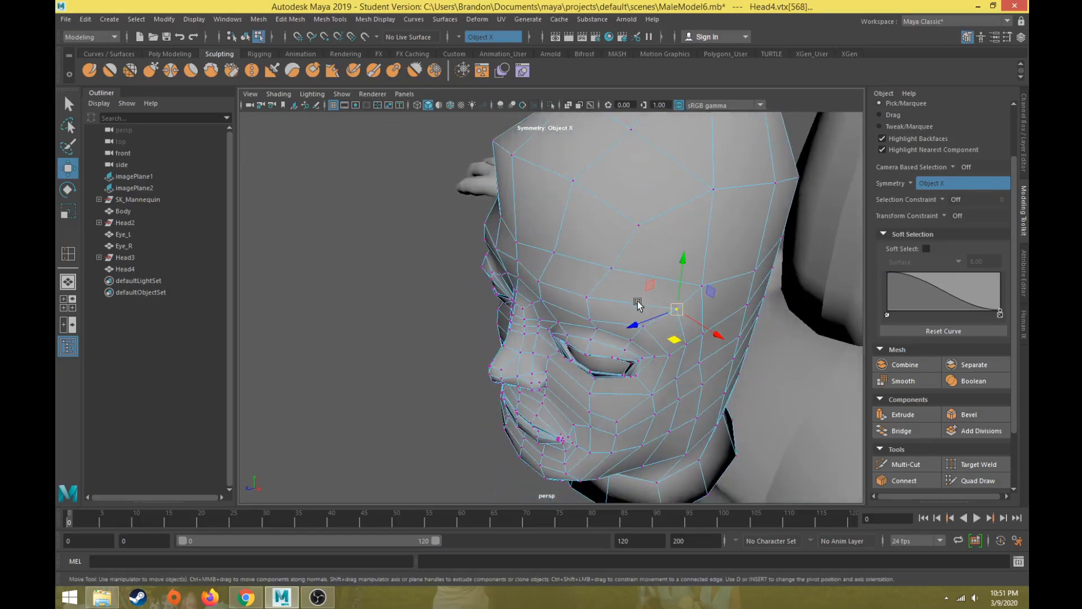
Step: Adjust the brow-ridge vertices above the eye and nose bridge to shape the brow profile
alt+drag(663, 340, 476, 213)
click(599, 249)
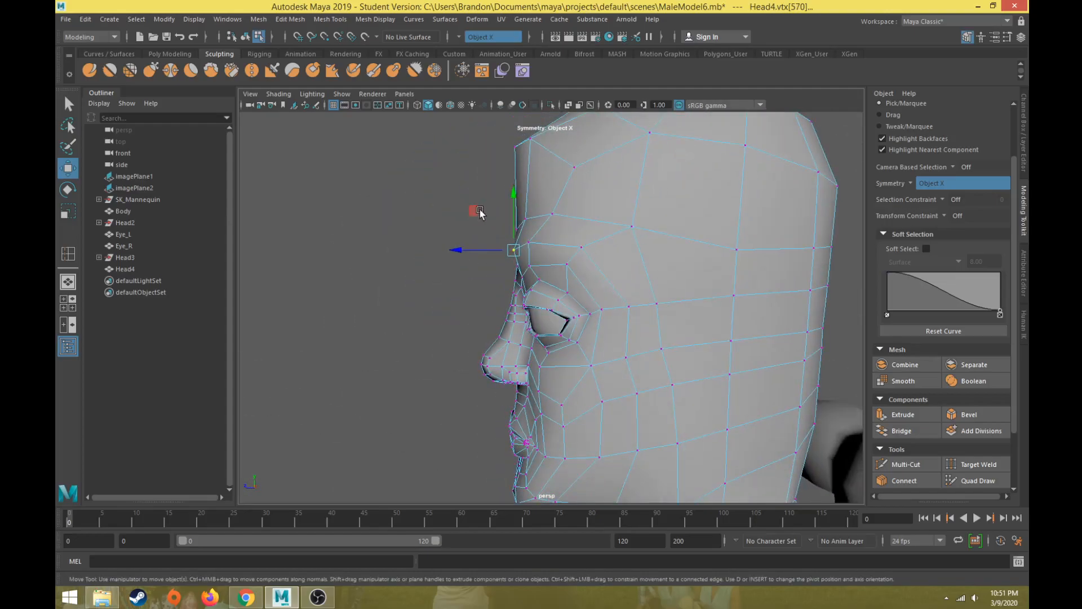
click(527, 246)
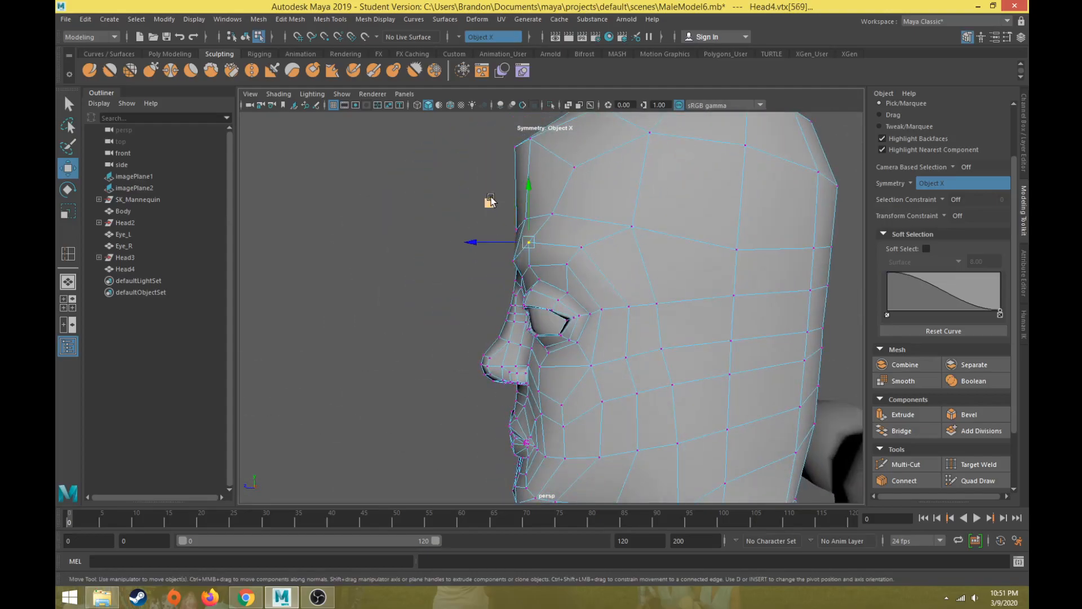
alt+drag(492, 249, 553, 377)
alt+drag(599, 329, 510, 268)
click(543, 198)
alt+drag(527, 211, 488, 363)
drag(451, 322, 440, 322)
Step: Reposition the vertices under the jaw and at the jaw angle to shape the transition into the neck
click(534, 373)
ctrl+drag(517, 402, 547, 382)
drag(489, 339, 476, 328)
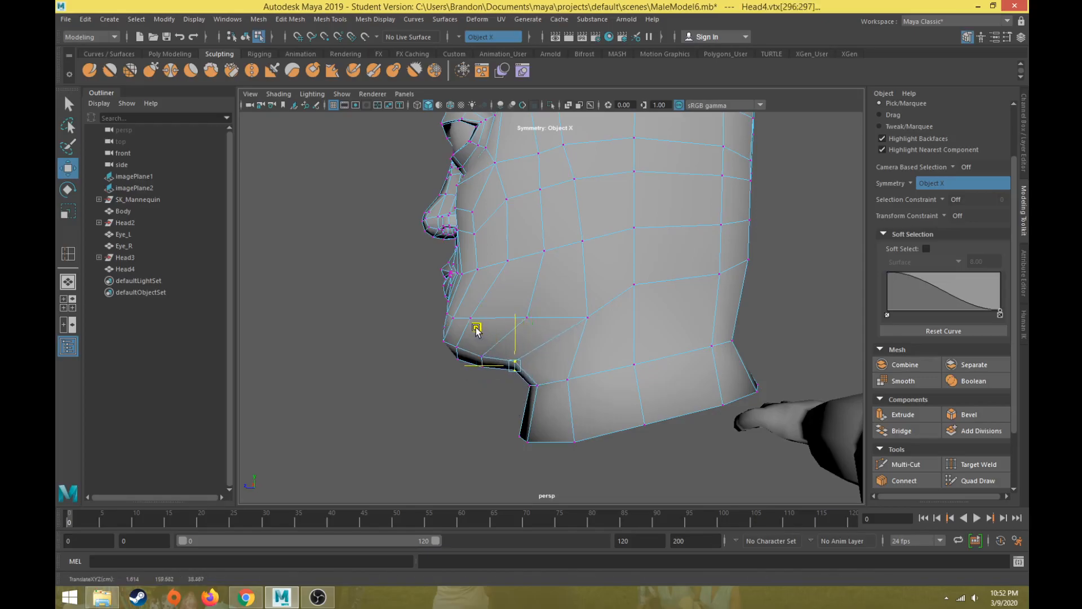
click(584, 317)
alt+drag(599, 336, 699, 372)
click(616, 440)
click(639, 365)
alt+drag(566, 385, 599, 171)
Step: Move the vertices between the outer eye corner and the side of the head to even out the temple and cheekbone
click(331, 298)
click(611, 234)
alt+drag(598, 174, 527, 284)
click(560, 248)
mouse_move(507, 249)
mouse_down()
mouse_move(521, 275)
mouse_move(518, 247)
mouse_up()
click(574, 272)
click(590, 247)
click(567, 251)
click(558, 223)
drag(532, 181, 532, 177)
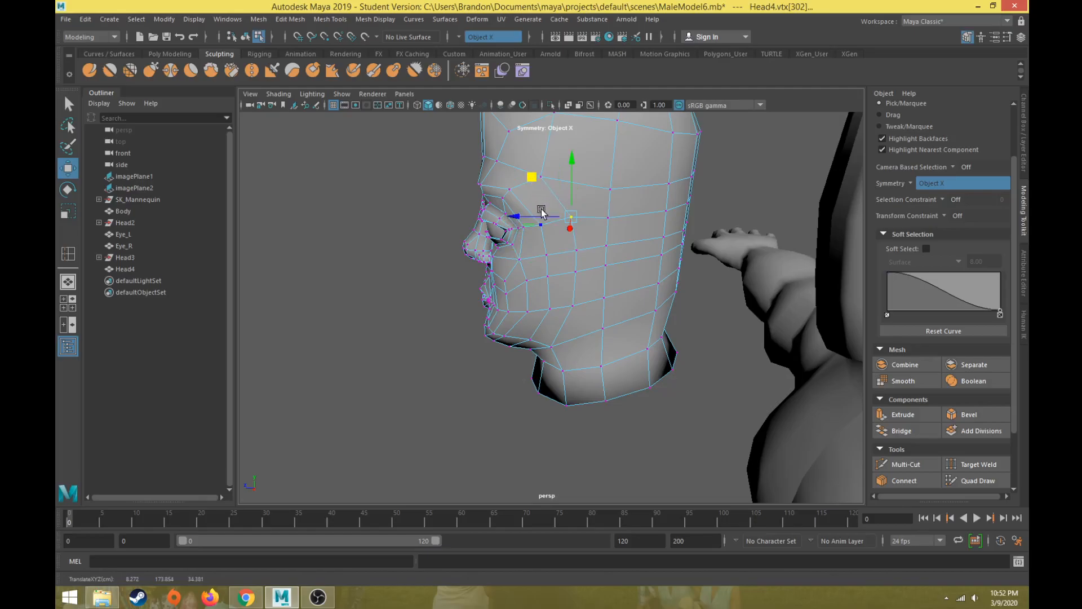
Step: Cut a new edge line with Multi-Cut from under the jaw, up the side of the face and over the temple to the crown
alt+drag(505, 309, 460, 319)
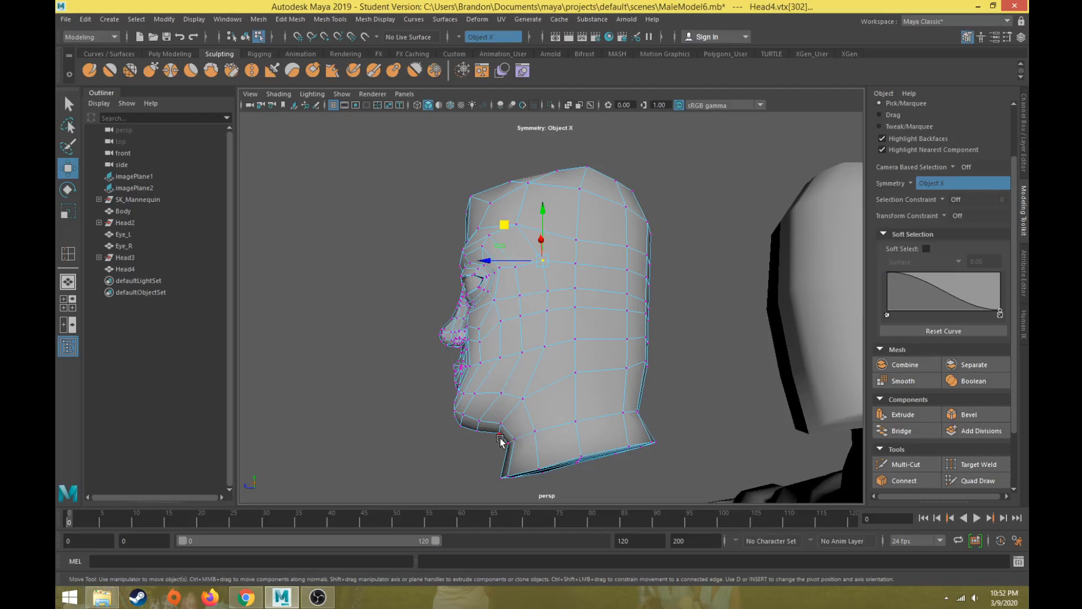
alt+drag(552, 204, 537, 198)
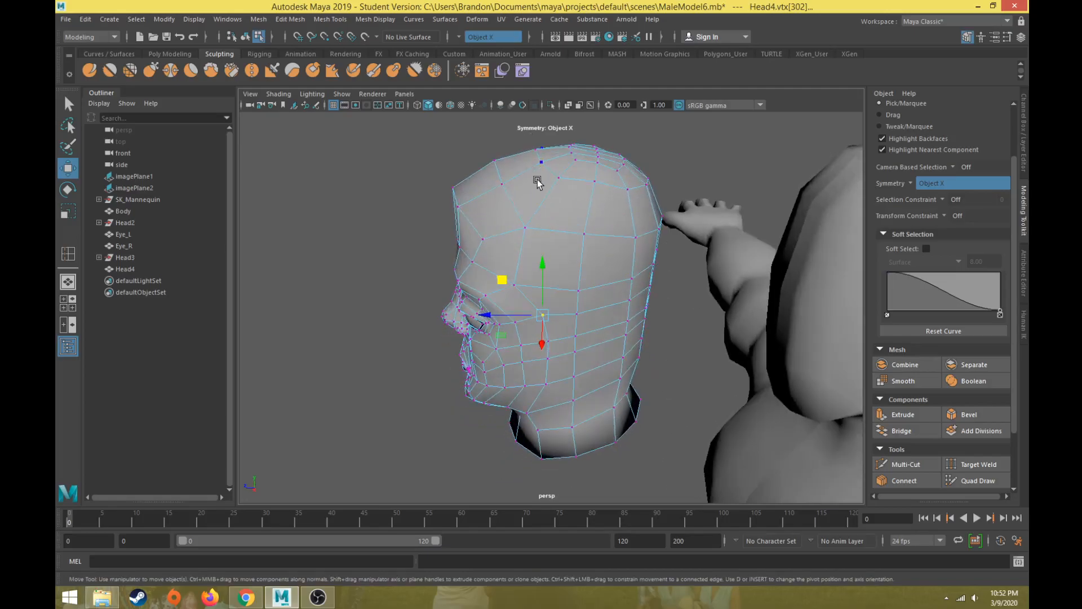
alt+drag(535, 227, 821, 459)
click(896, 467)
alt+drag(565, 439, 591, 454)
scroll(516, 422, up, 4)
alt+middle_drag(514, 420, 499, 373)
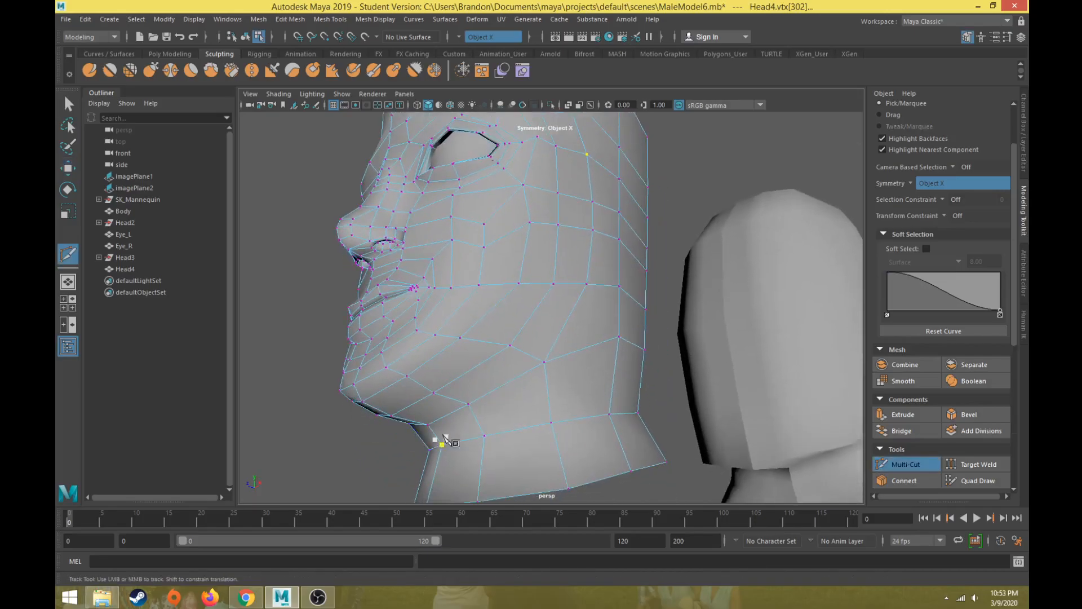
click(474, 421)
right_click(438, 435)
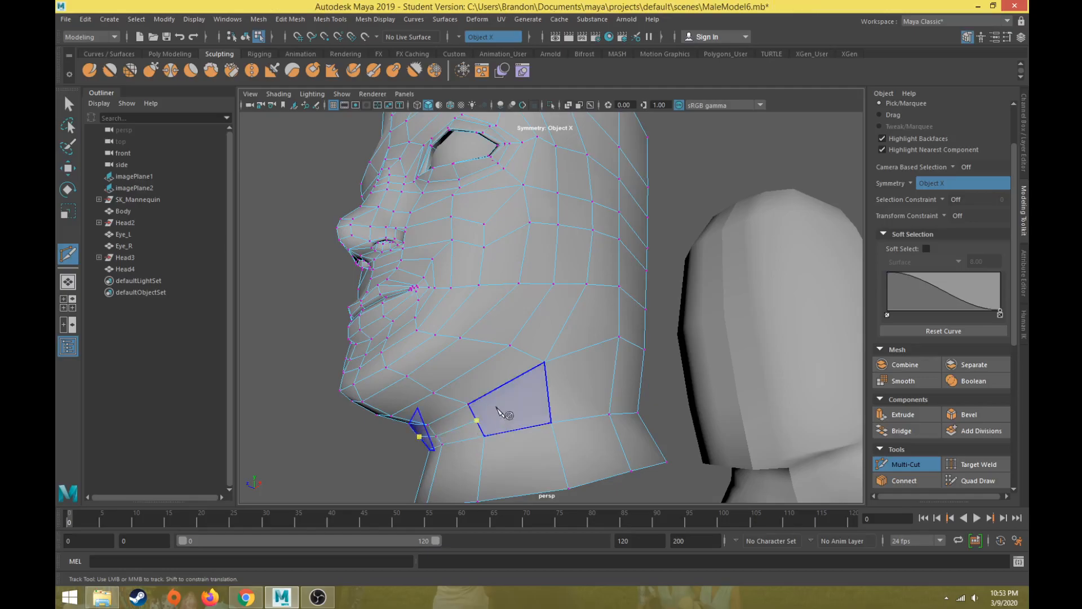
click(548, 393)
alt+drag(586, 350, 544, 324)
click(531, 317)
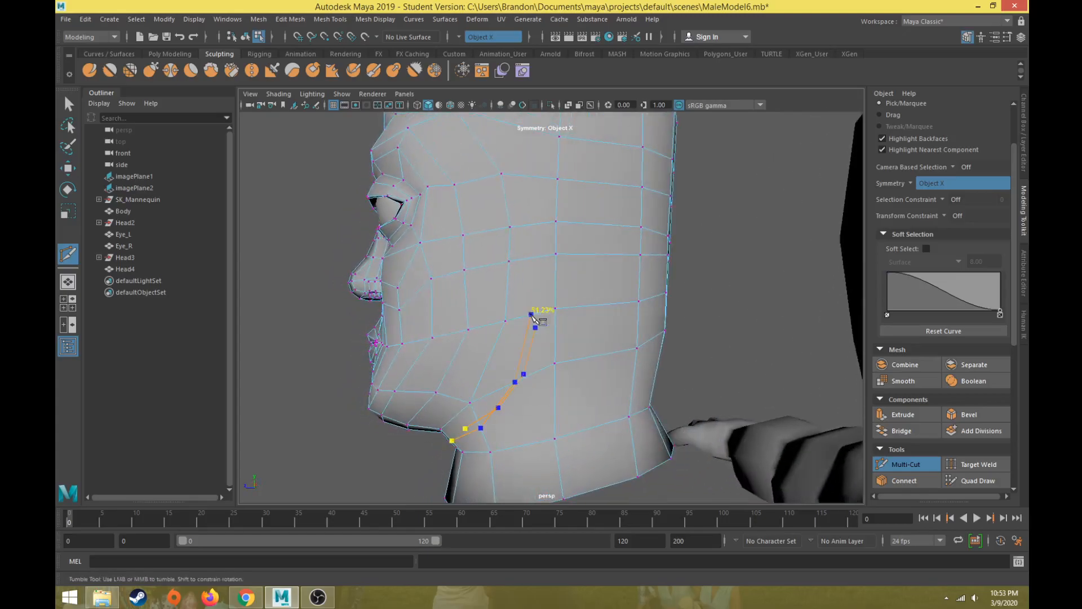
click(534, 223)
alt+drag(536, 186, 515, 316)
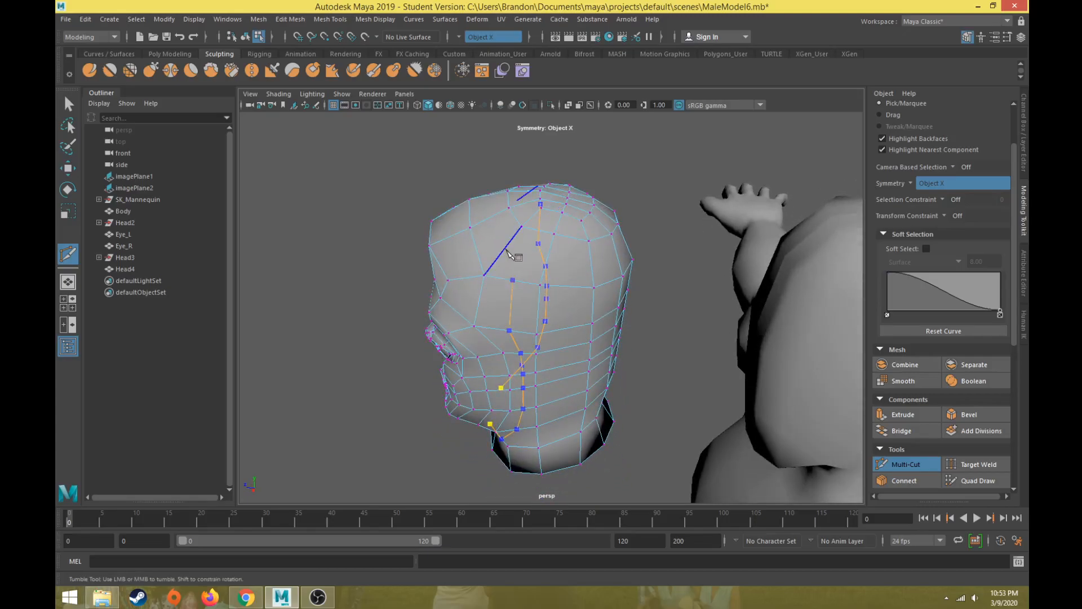
alt+drag(496, 221, 479, 285)
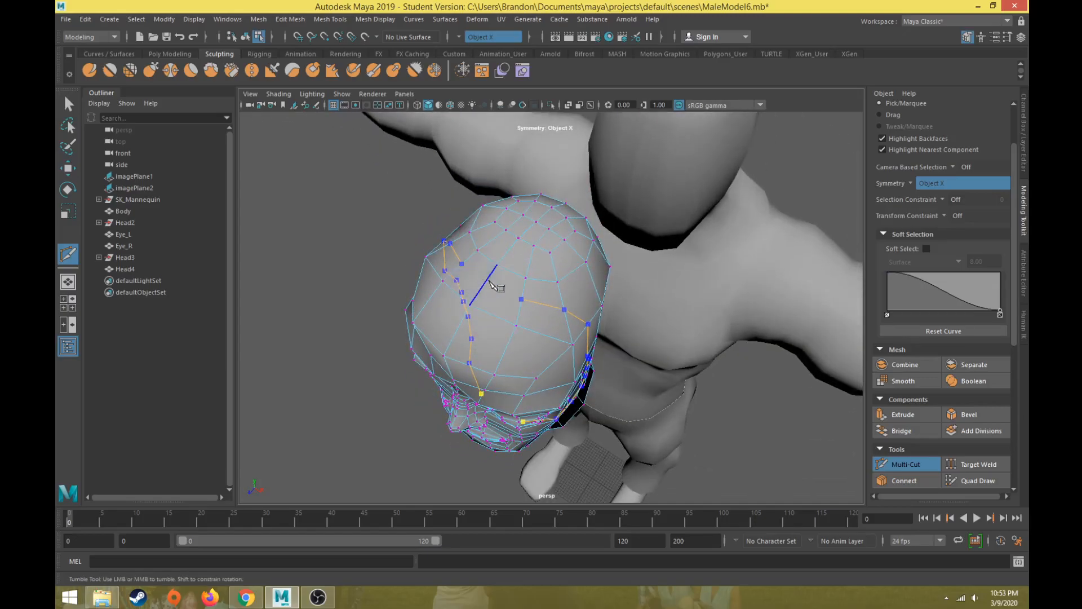
right_click(640, 343)
Step: Weld the jawline vertex to the neighbouring vertex behind it on the new cut line with Target Weld
alt+drag(620, 311, 527, 251)
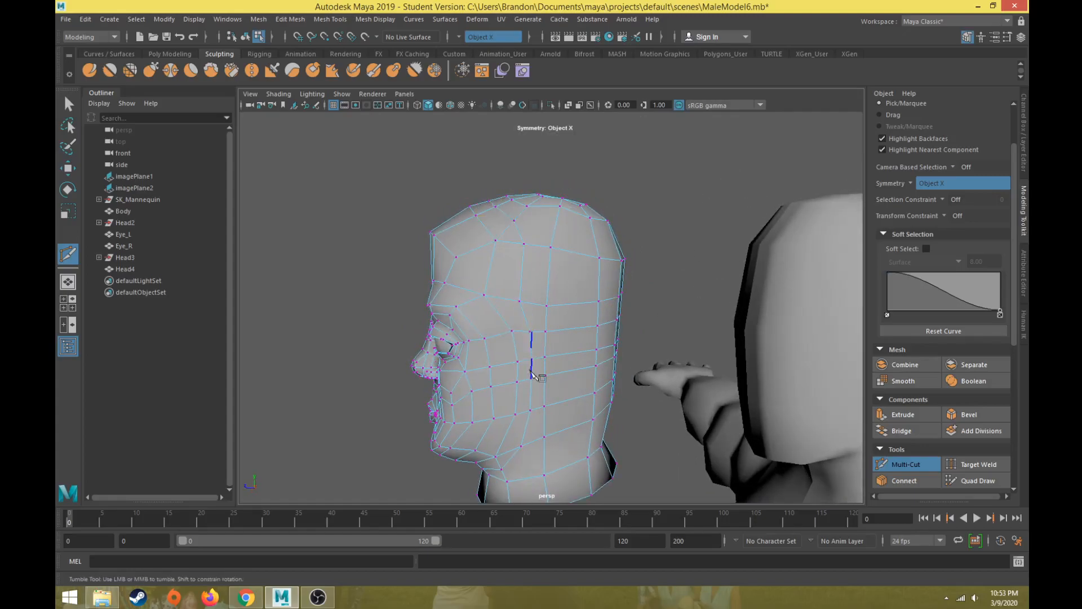
scroll(525, 389, up, 2)
alt+middle_drag(526, 389, 531, 313)
alt+drag(531, 313, 554, 279)
key(w)
click(552, 316)
scroll(558, 344, up, 1)
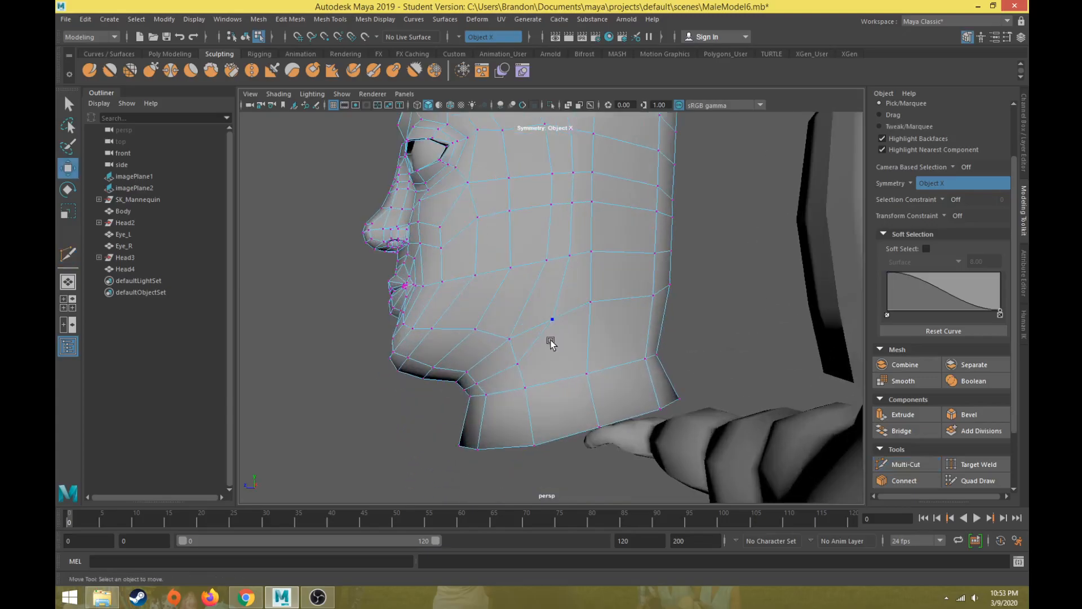
click(978, 464)
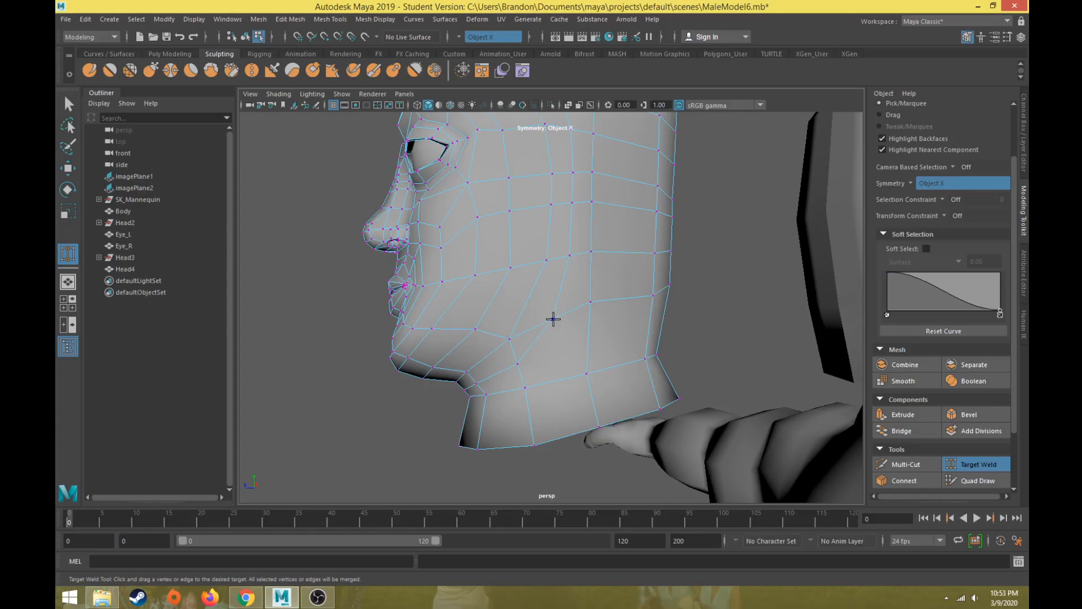
drag(510, 339, 554, 319)
Step: Reposition the vertices around the welded jaw angle to smooth the jaw and upper neck
key(w)
click(516, 364)
alt+drag(516, 364, 494, 303)
alt+drag(483, 359, 529, 334)
click(494, 349)
drag(501, 291, 525, 237)
click(574, 275)
Step: Move the two jawline vertices between the chin and the jaw angle slightly upward to even their spacing
alt+drag(565, 284, 530, 302)
drag(516, 255, 494, 332)
click(588, 380)
key(ctrl+z)
click(530, 321)
click(530, 321)
drag(471, 292, 480, 277)
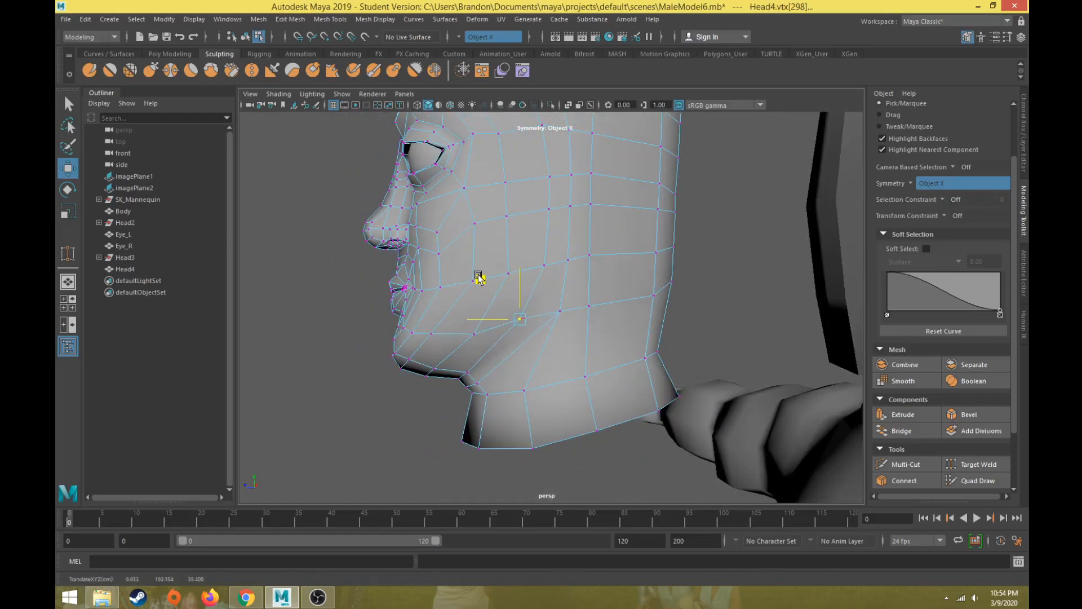
click(474, 333)
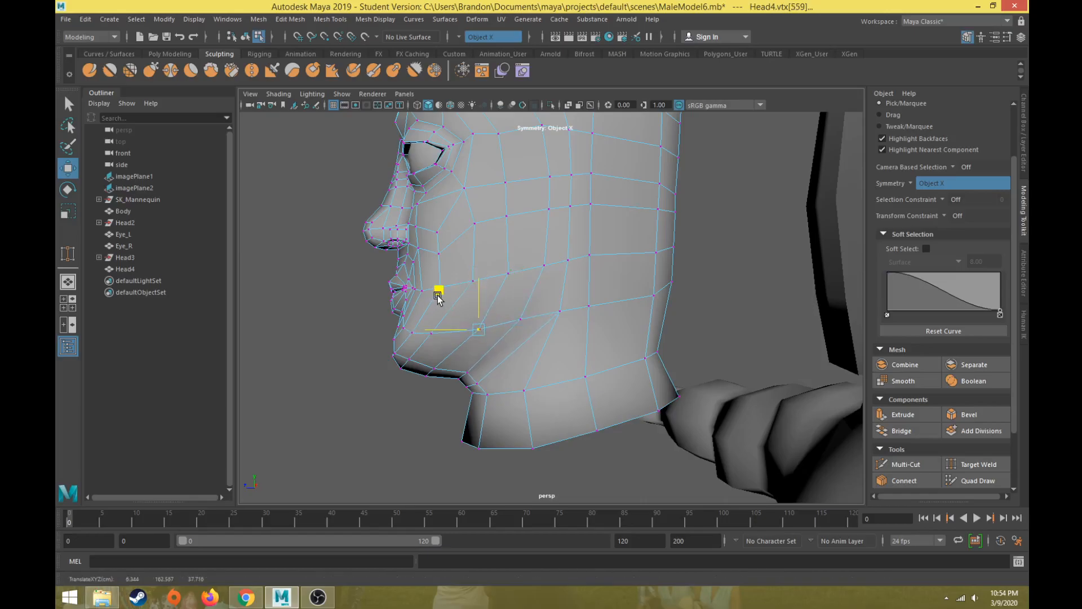
Step: Adjust the vertices under the jaw and along the front rim of the neck opening
alt+drag(514, 325, 518, 397)
click(515, 338)
click(514, 347)
alt+drag(517, 397, 536, 328)
click(478, 375)
alt+drag(484, 375, 492, 430)
click(496, 400)
click(494, 451)
drag(484, 483, 489, 485)
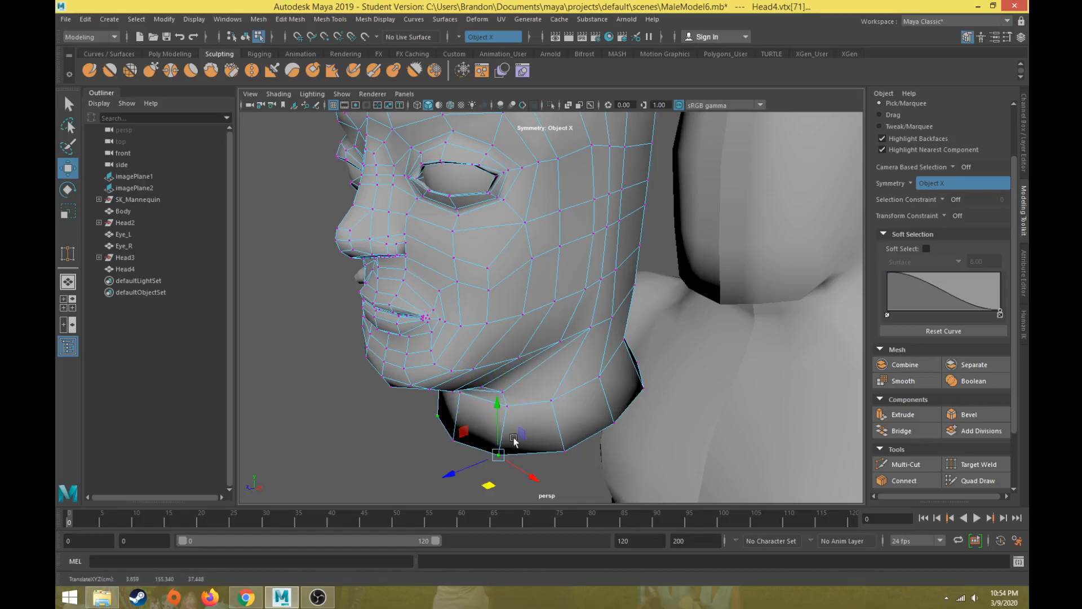
Step: Shift the temple vertex on the new edge line along the head's depth axis
alt+drag(518, 404, 524, 333)
click(550, 305)
scroll(564, 278, up, 2)
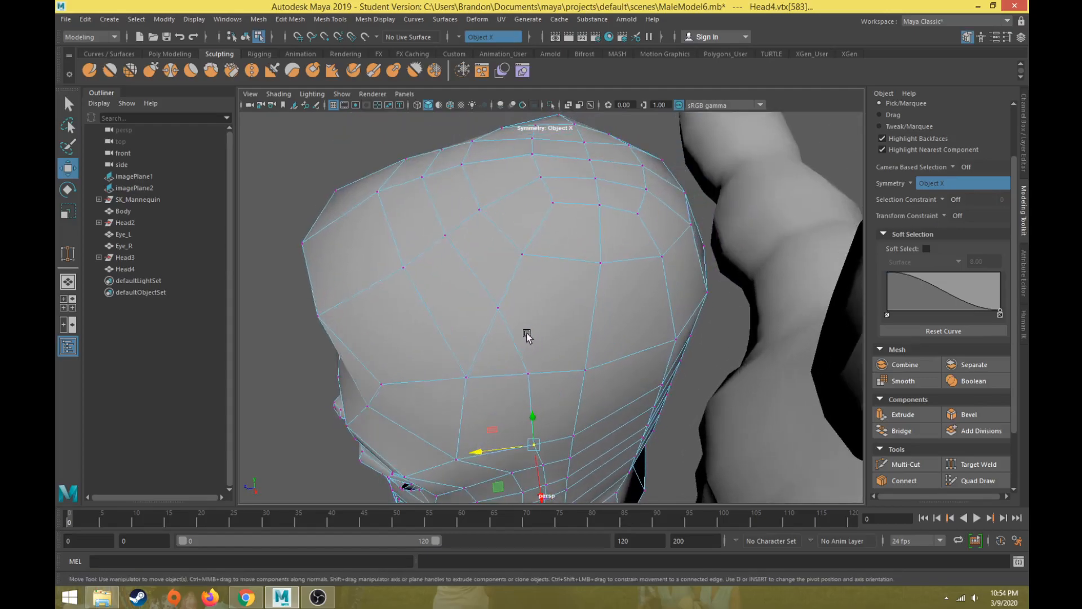
Step: Try to weld the vertex on the side of the crown to the vertex below it on the new edge line
click(984, 467)
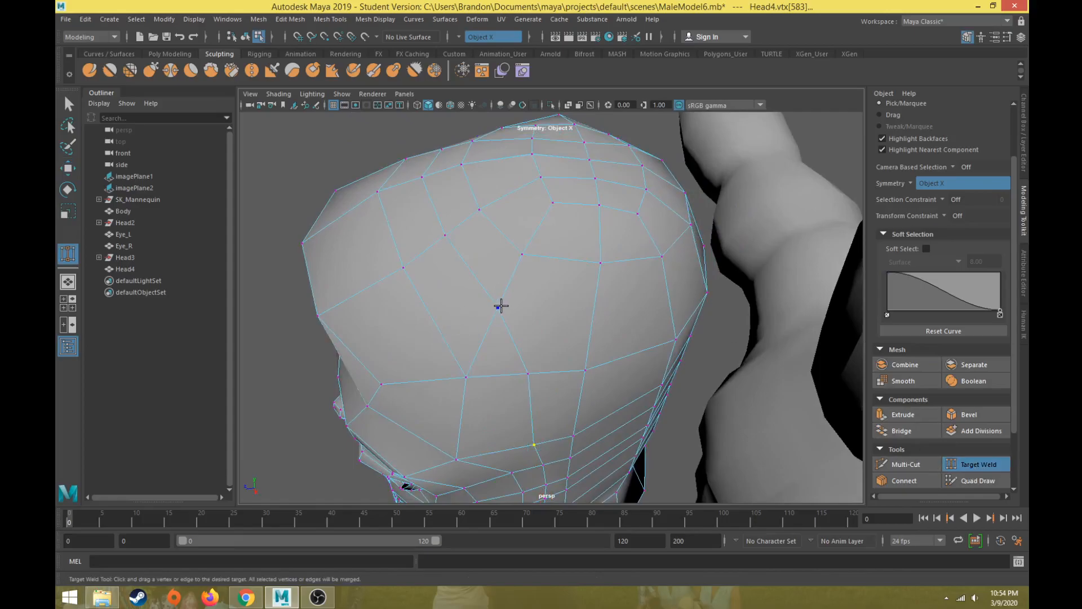
drag(502, 327, 526, 373)
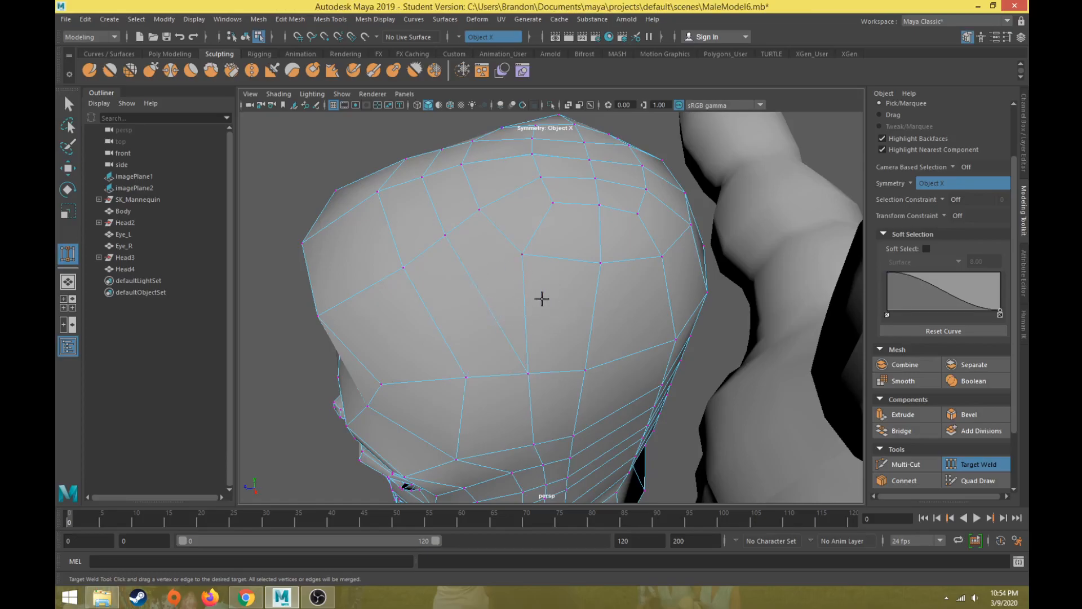
drag(531, 246, 536, 302)
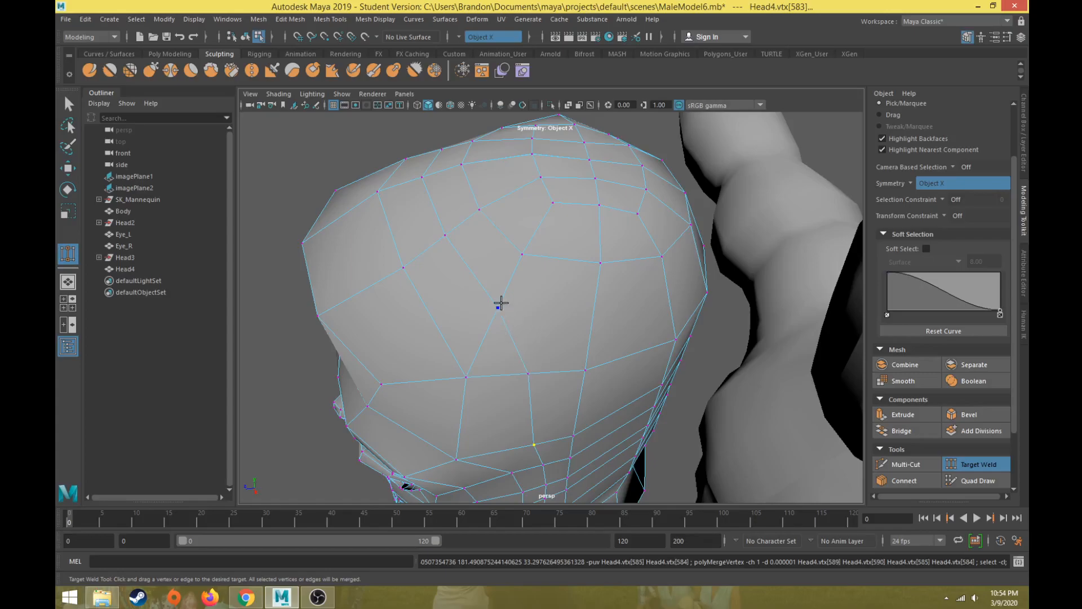
Step: Weld the vertex on the side of the crown to the lower vertex nearer the forehead
drag(498, 307, 488, 271)
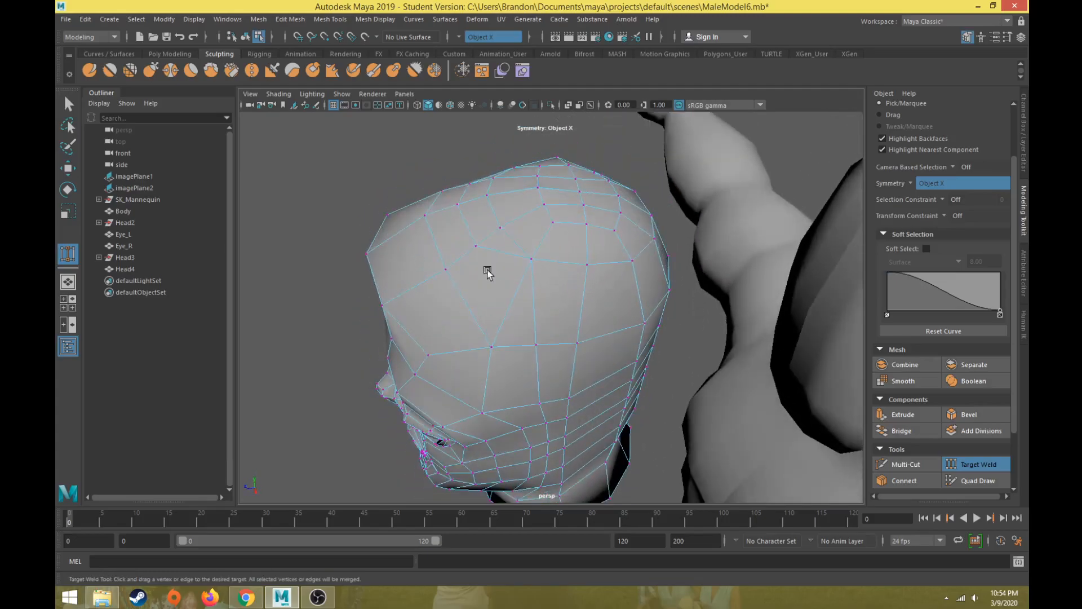
key(w)
alt+drag(550, 411, 513, 383)
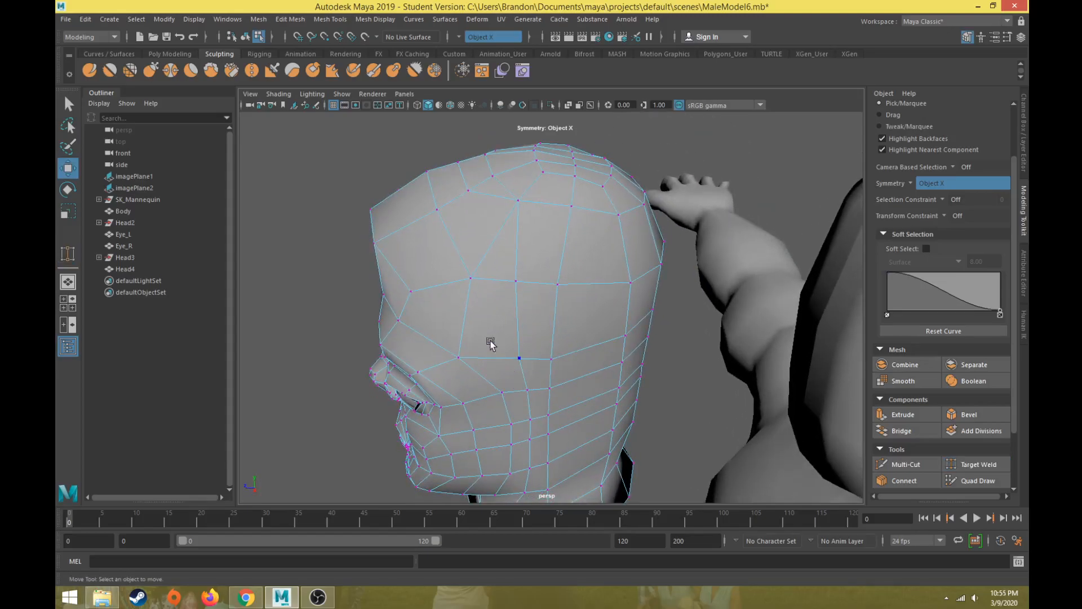
mouse_move(488, 244)
alt+mouse_down()
mouse_move(471, 231)
mouse_move(478, 239)
alt+mouse_up()
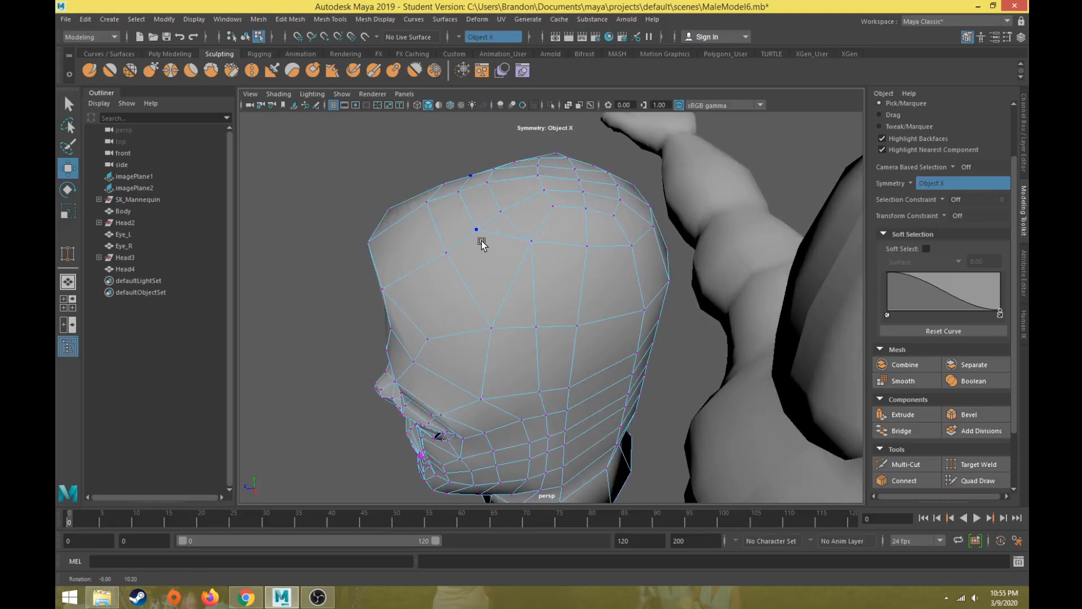
Step: Switch to edge editing and delete the leftover edges crossing the upper side of the crown
right_drag(462, 204, 456, 170)
click(466, 196)
click(466, 196)
shift+click(510, 233)
key(Delete)
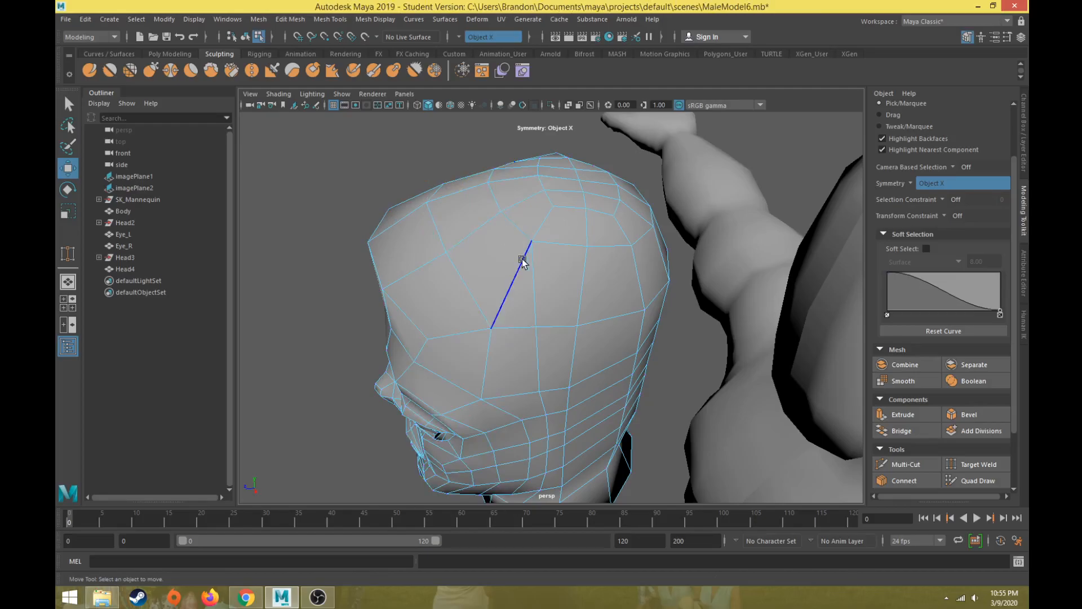
Step: Cut a new edge across the upper side of the crown with Multi-Cut and delete the neighbouring leftover edge
alt+drag(517, 269, 536, 306)
mouse_move(551, 239)
alt+mouse_down()
mouse_move(585, 242)
mouse_move(539, 246)
mouse_move(547, 229)
alt+mouse_up()
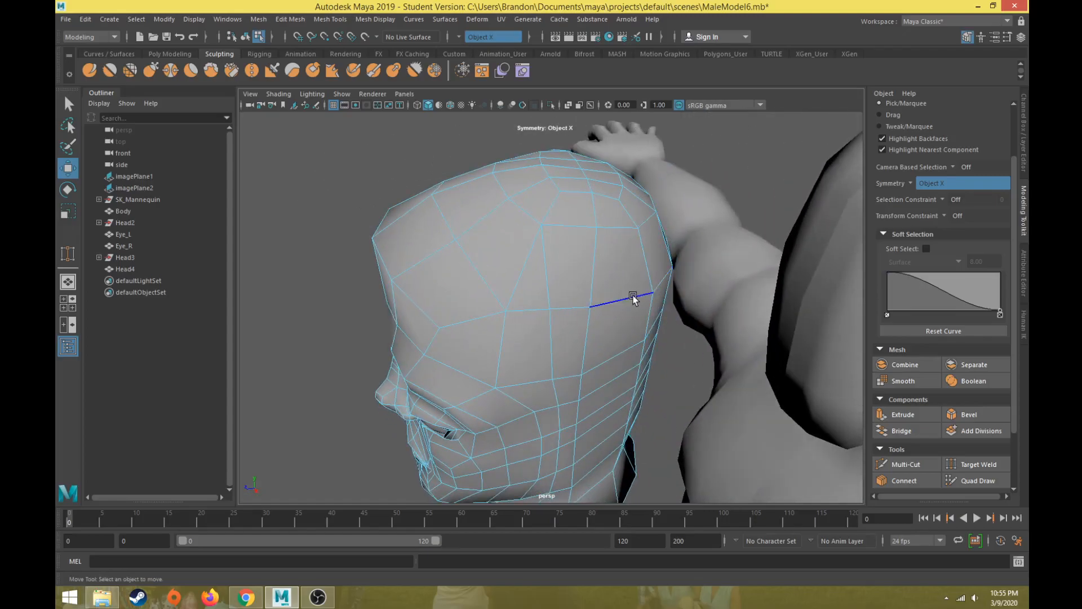
alt+drag(536, 242, 487, 254)
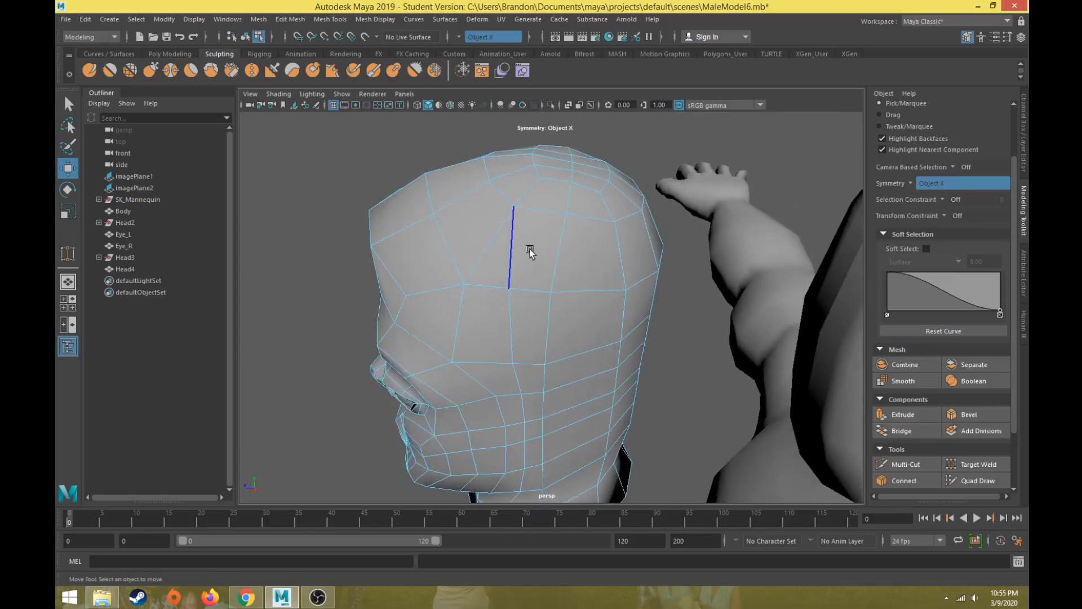
mouse_move(473, 225)
alt+mouse_down()
mouse_move(524, 217)
mouse_move(481, 220)
alt+mouse_up()
click(906, 464)
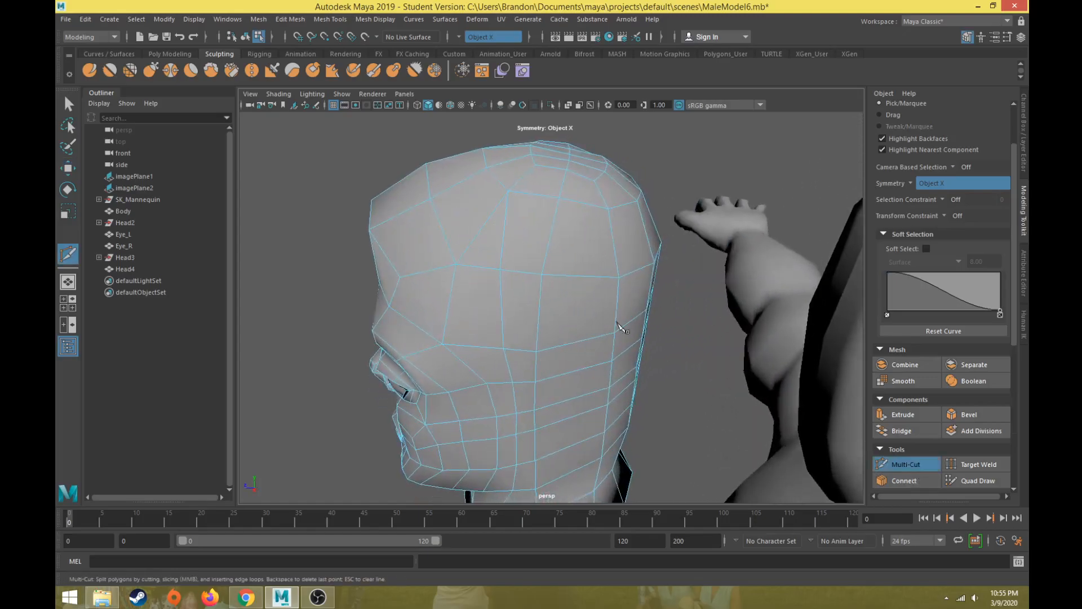
alt+drag(496, 206, 510, 205)
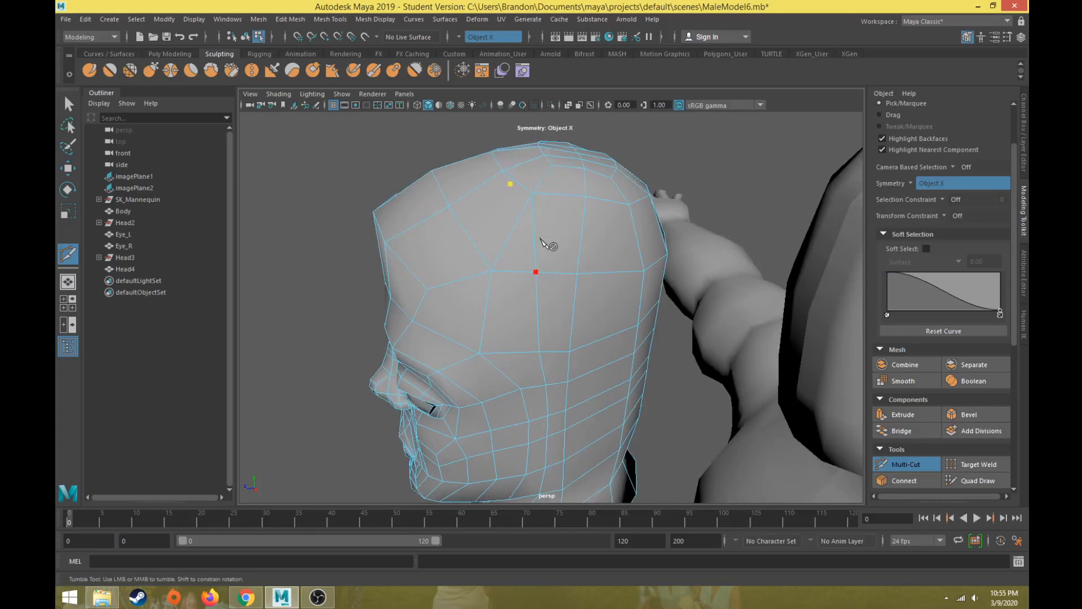
click(553, 165)
right_click(553, 181)
key(w)
click(535, 218)
key(Delete)
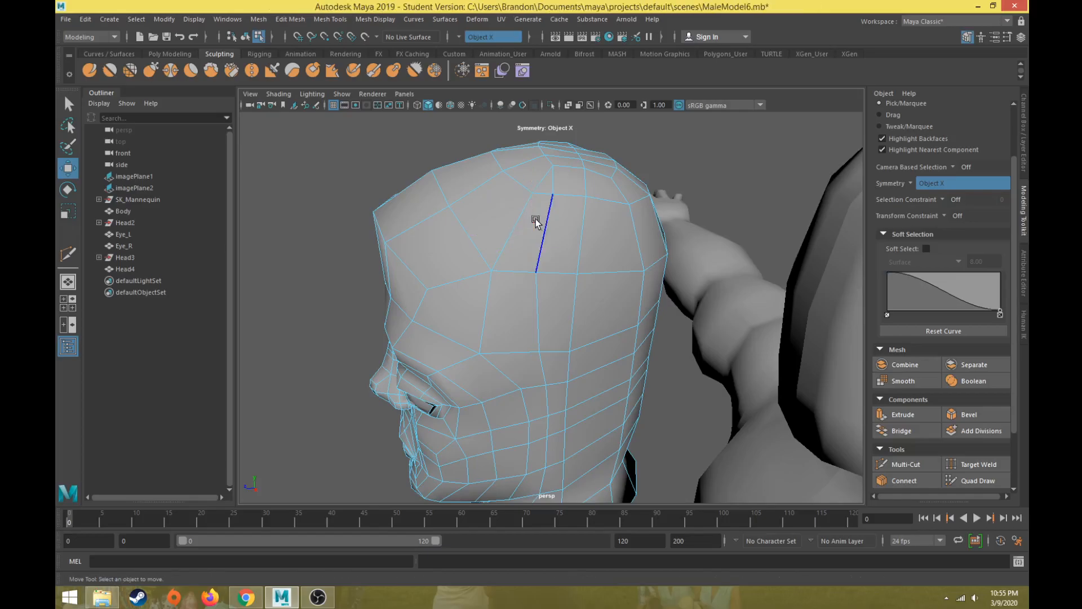
Step: Weld the stray vertex on the upper side of the crown to a neighbouring vertex with Target Weld
alt+drag(539, 211, 539, 290)
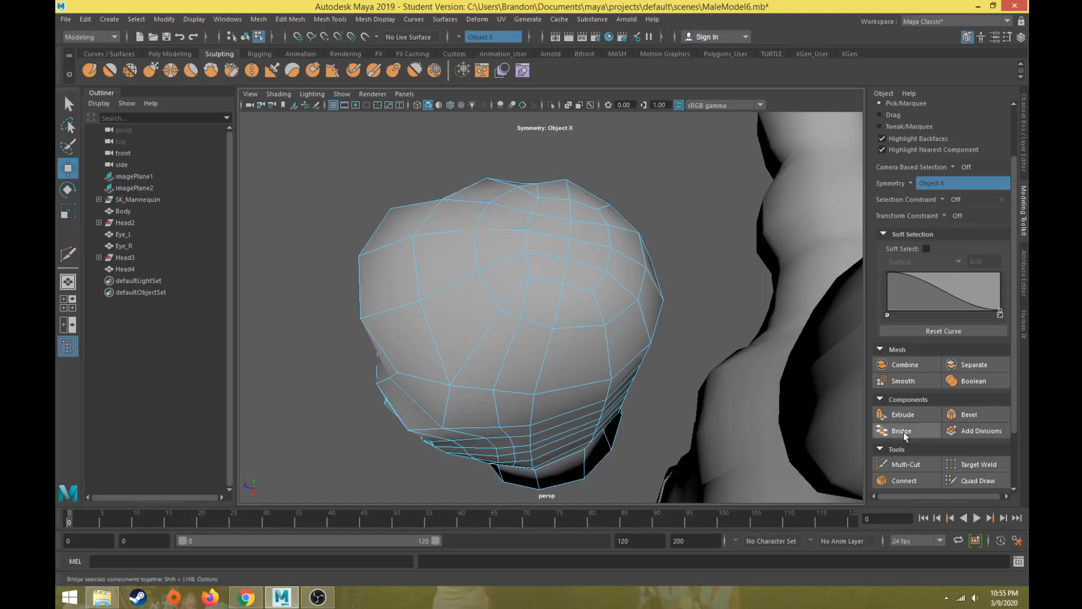
alt+drag(617, 408, 576, 327)
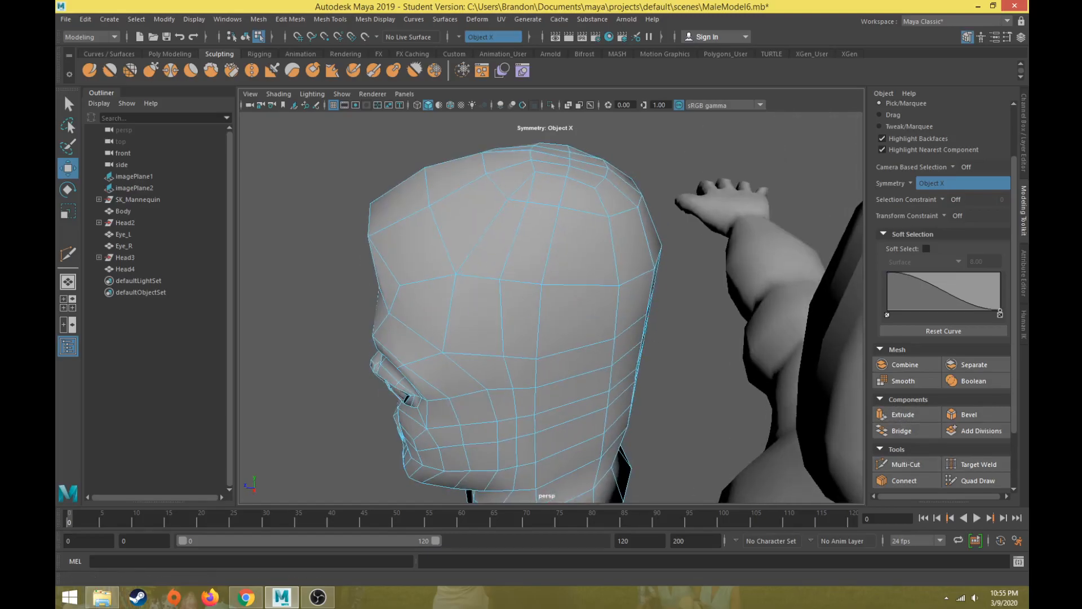
click(979, 464)
right_drag(508, 199, 489, 197)
drag(508, 197, 542, 282)
Step: Cut a new edge line through the rows of faces on the side of the crown with Multi-Cut
click(913, 464)
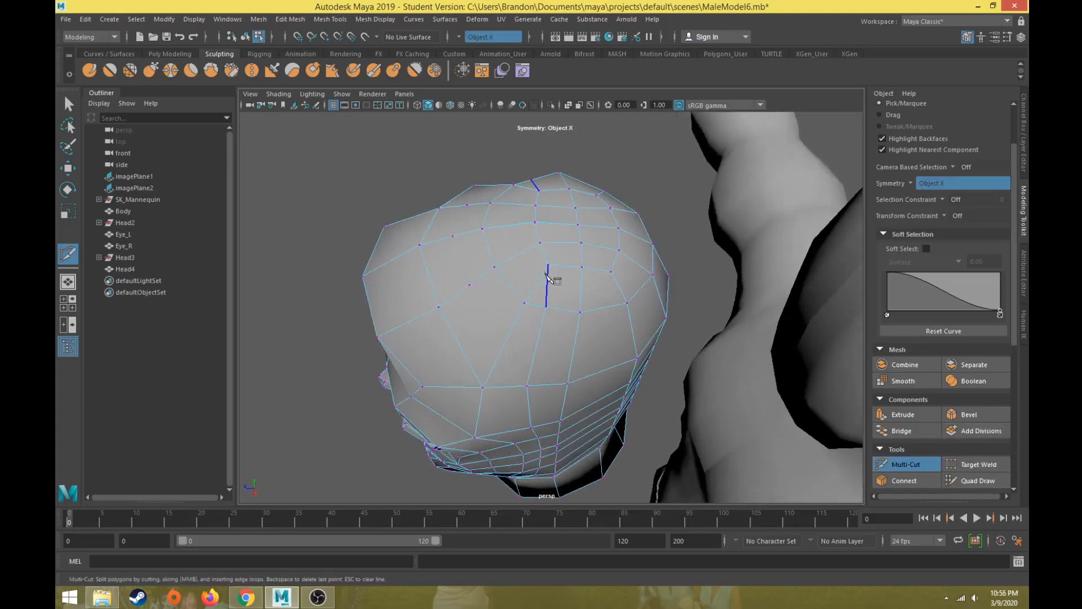
click(514, 203)
click(510, 224)
click(519, 253)
click(536, 285)
right_click(604, 314)
Step: Reposition the vertices along the new cut on the crown to even out the surface
key(w)
click(535, 286)
drag(499, 320, 520, 241)
alt+middle_drag(477, 147, 488, 265)
drag(475, 246, 397, 312)
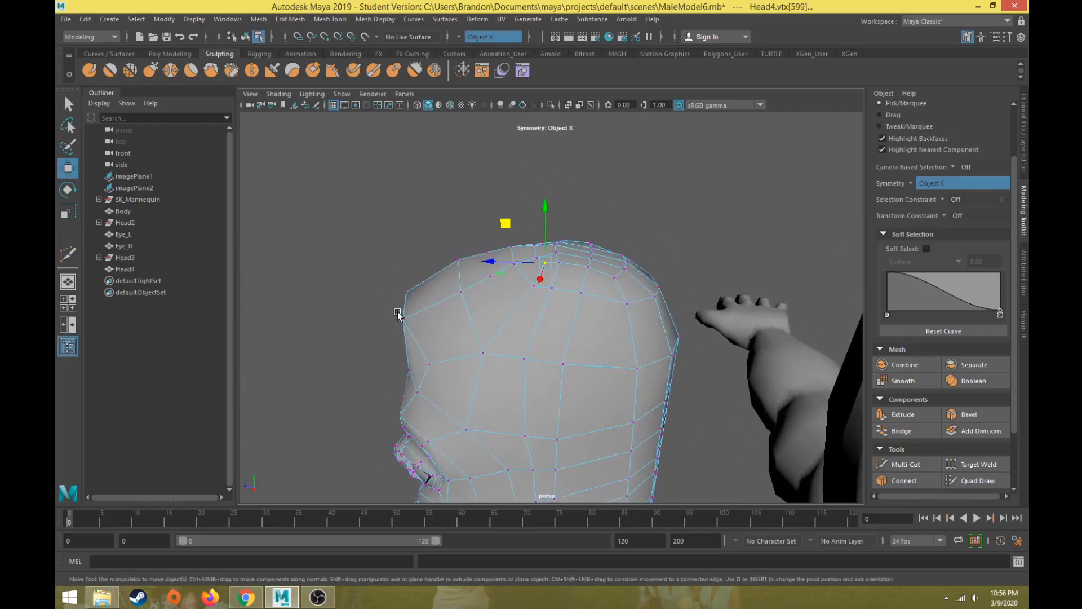
Step: Examine the head's topology from the front, three-quarter and side, checking the face, jaw, neck and crown
alt+drag(444, 317, 468, 316)
scroll(496, 337, down, 4)
alt+middle_drag(524, 353, 524, 279)
mouse_move(524, 278)
alt+mouse_down()
mouse_move(571, 257)
mouse_move(539, 280)
alt+mouse_up()
alt+drag(510, 316, 571, 293)
alt+drag(515, 329, 551, 322)
scroll(551, 321, up, 3)
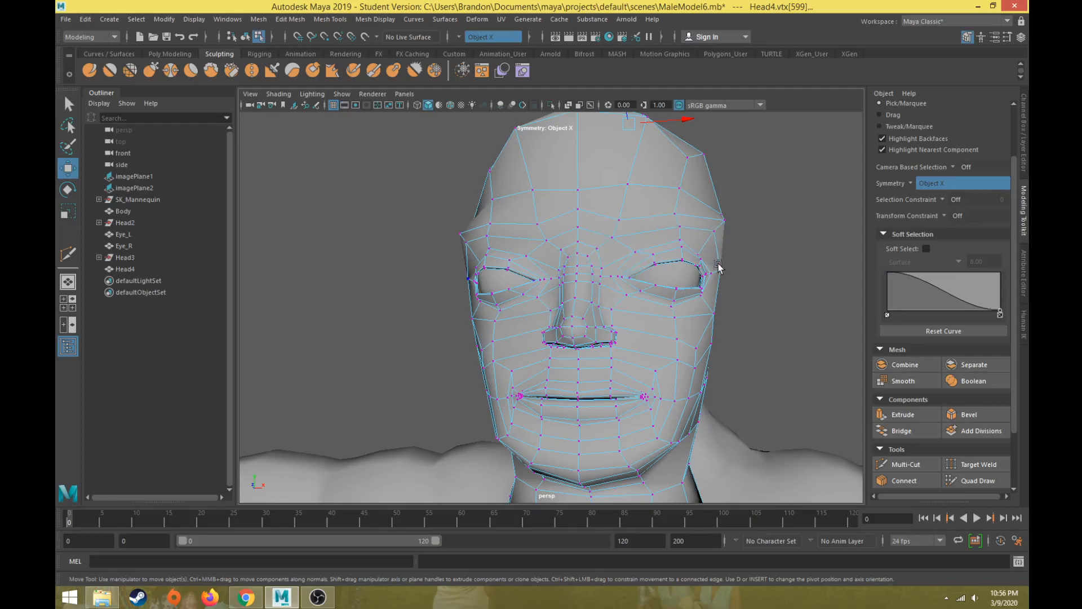
alt+drag(587, 270, 573, 326)
alt+drag(579, 379, 490, 263)
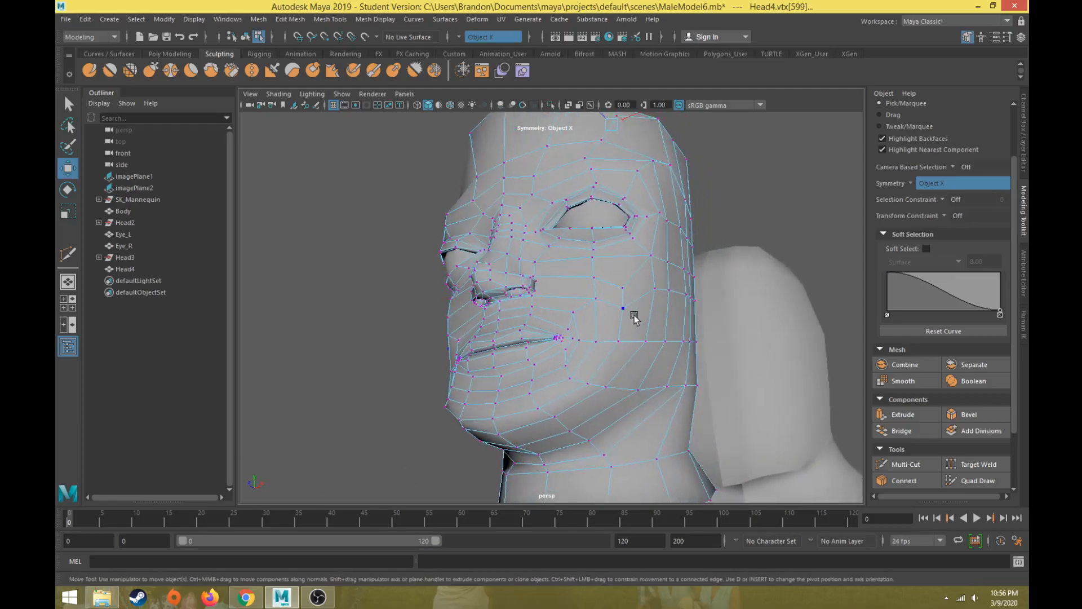
mouse_move(480, 423)
alt+mouse_down()
mouse_move(526, 411)
mouse_move(485, 427)
alt+mouse_up()
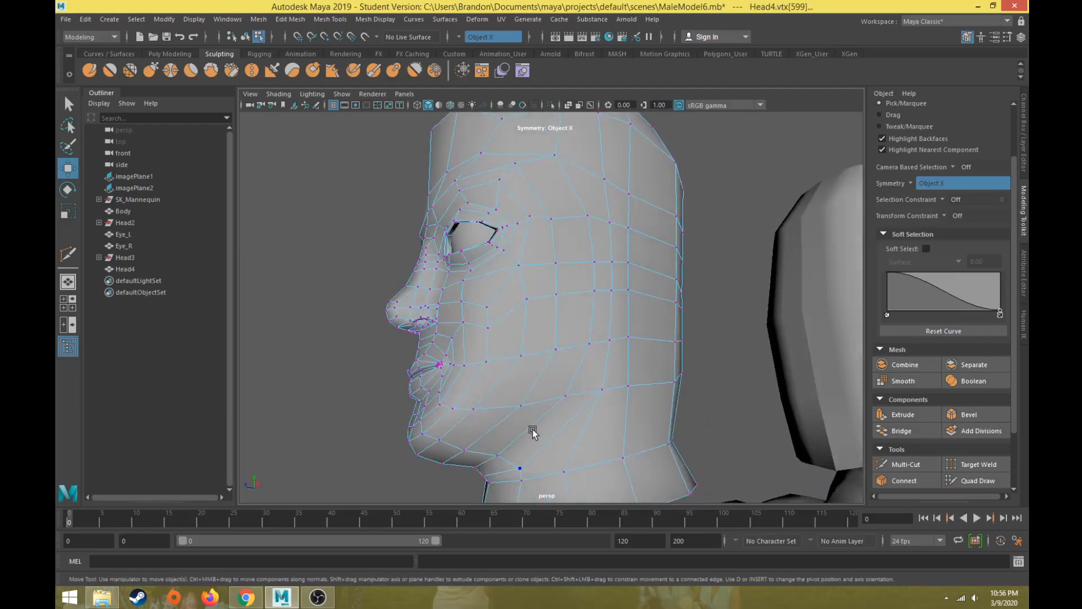
click(489, 175)
alt+drag(440, 193, 495, 297)
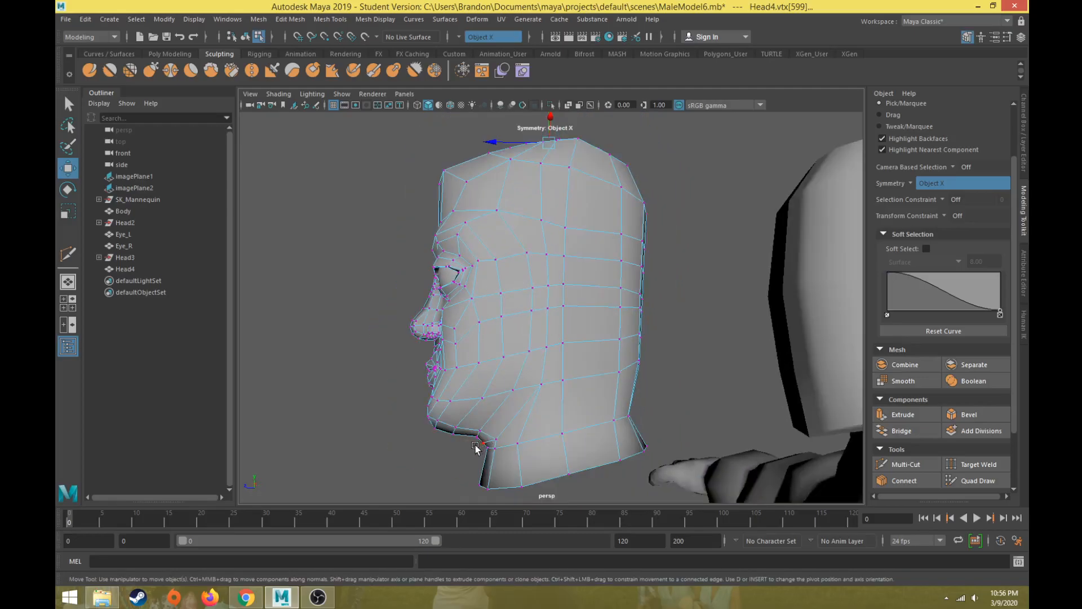
mouse_move(493, 431)
alt+mouse_down()
mouse_move(507, 413)
mouse_move(503, 447)
alt+mouse_up()
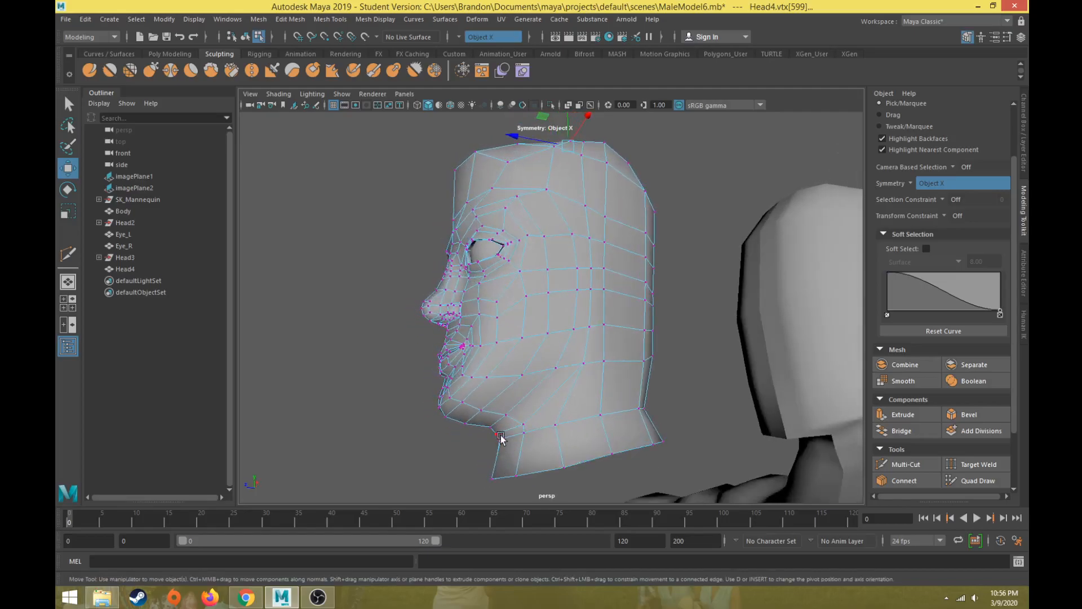
alt+drag(582, 361, 531, 378)
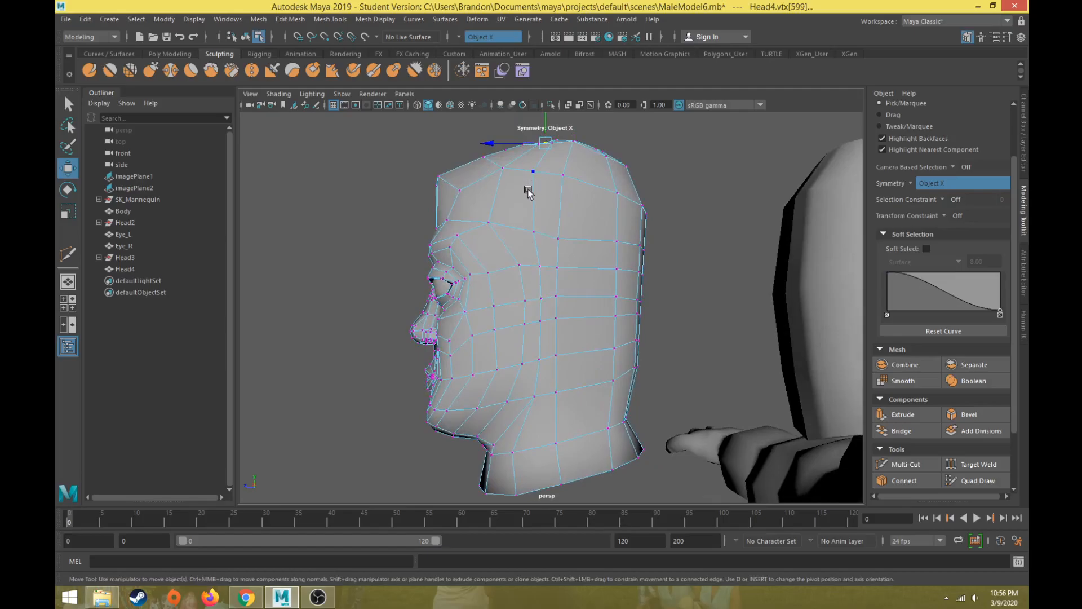
alt+drag(522, 201, 570, 196)
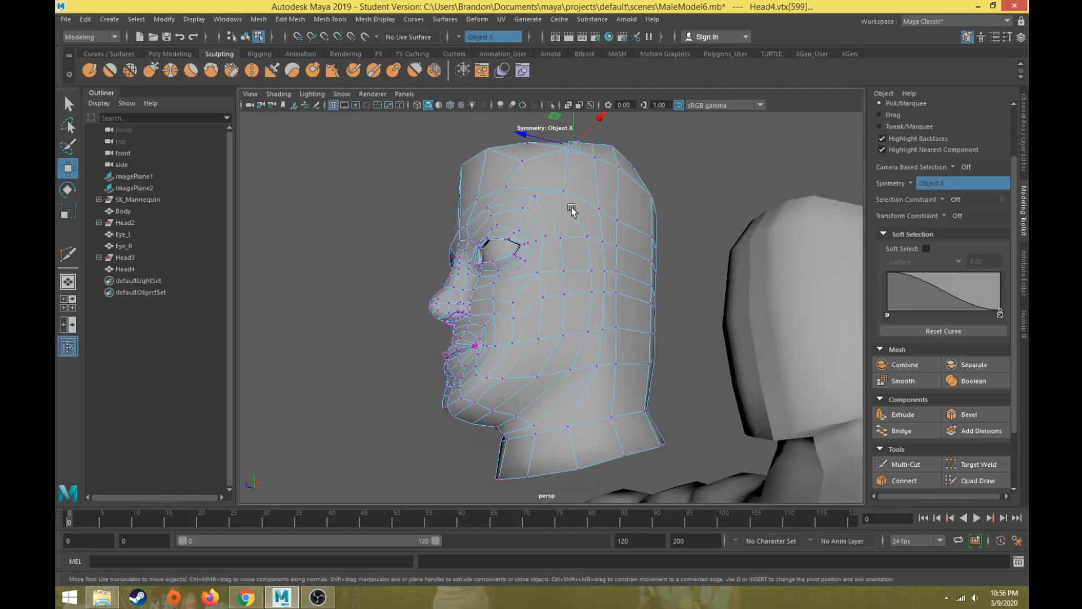
Step: Select the mirrored pair of neck vertices beneath the chin and shift them along the head's width axis
scroll(567, 303, up, 3)
alt+middle_drag(567, 303, 569, 223)
alt+drag(570, 225, 573, 276)
click(556, 413)
alt+drag(557, 414, 428, 441)
click(428, 441)
click(506, 372)
drag(472, 334, 560, 371)
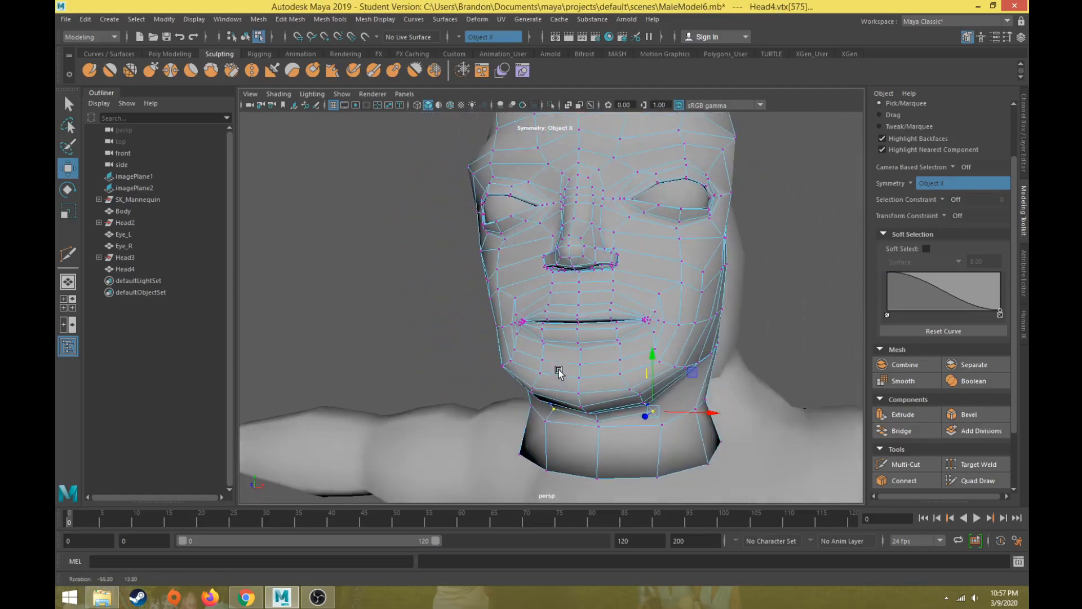
alt+drag(699, 425, 567, 305)
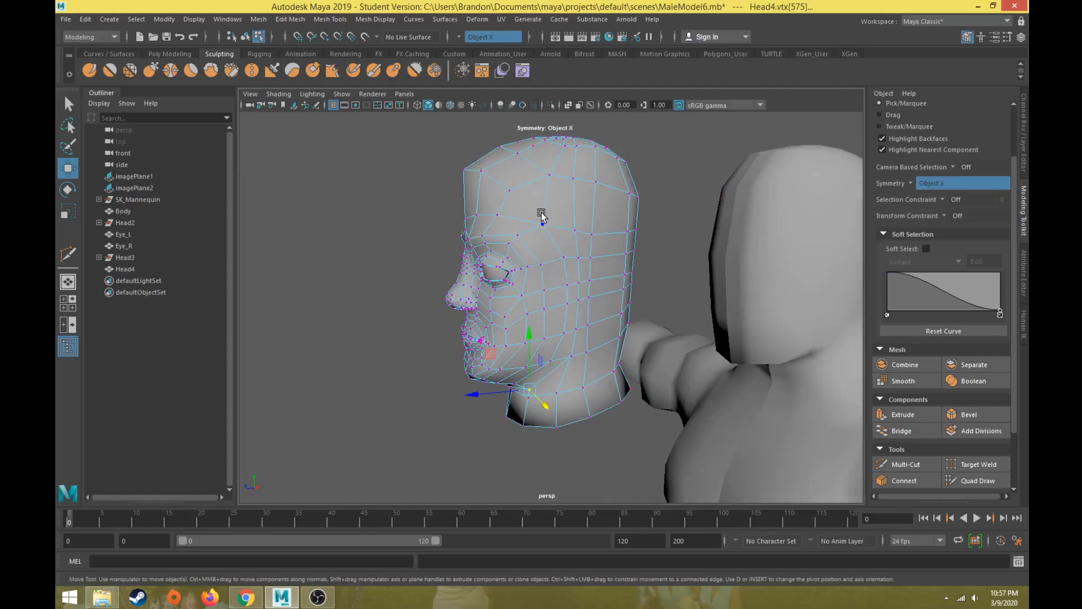